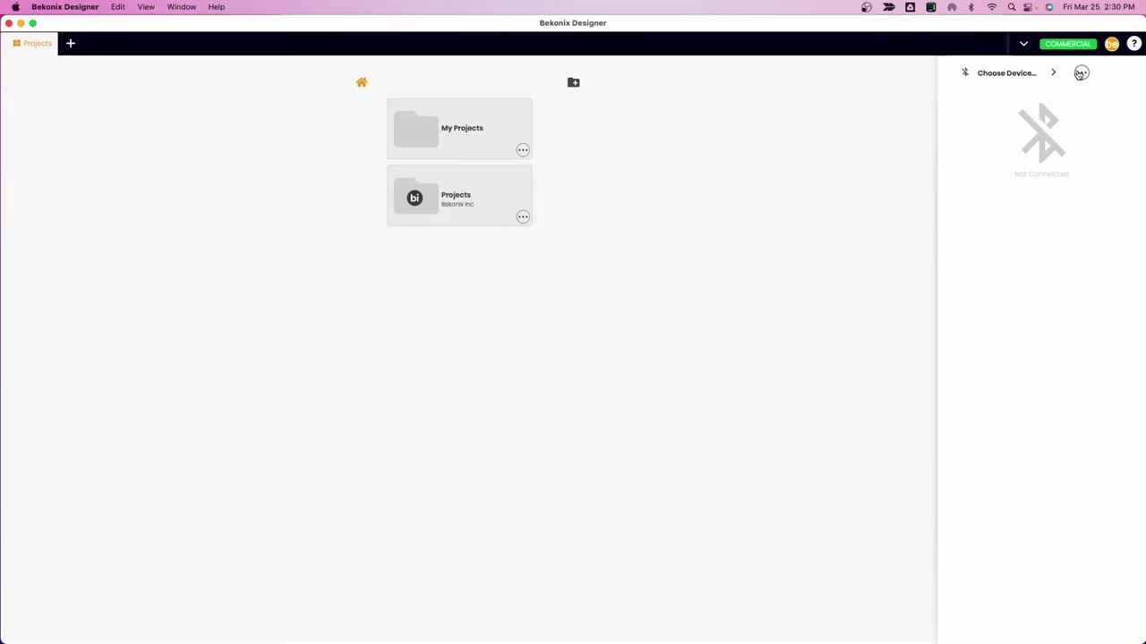
Connect to the nLiten device over Bluetooth and play its stored Rainbow Pulse animation
{"action": "left_click", "coordinate": [1035, 79]}
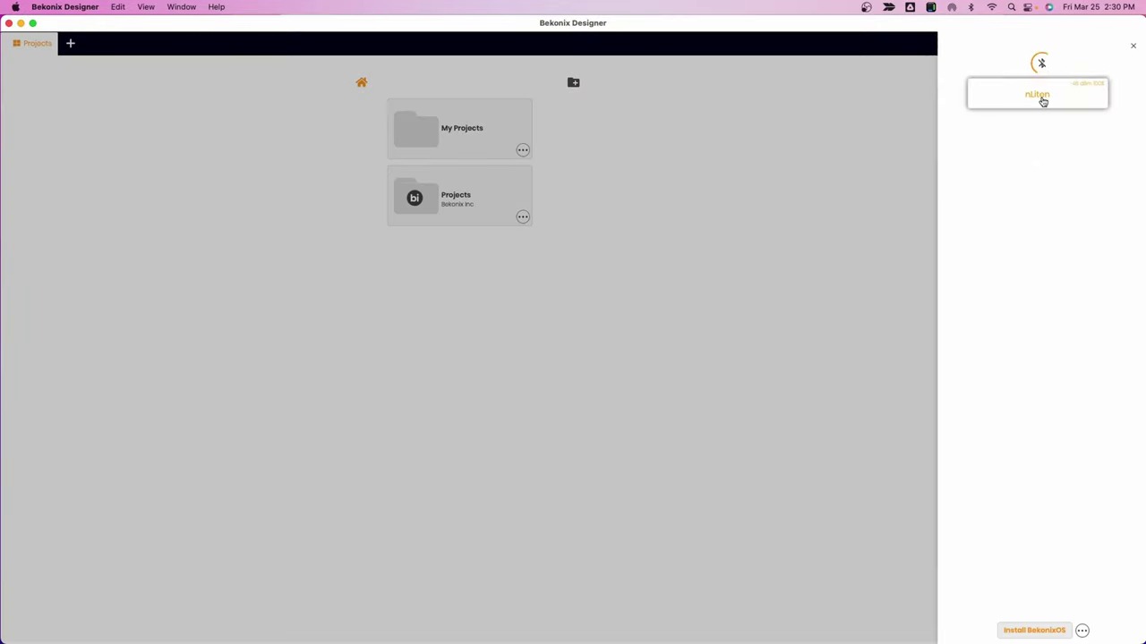
{"action": "left_click", "coordinate": [1042, 102]}
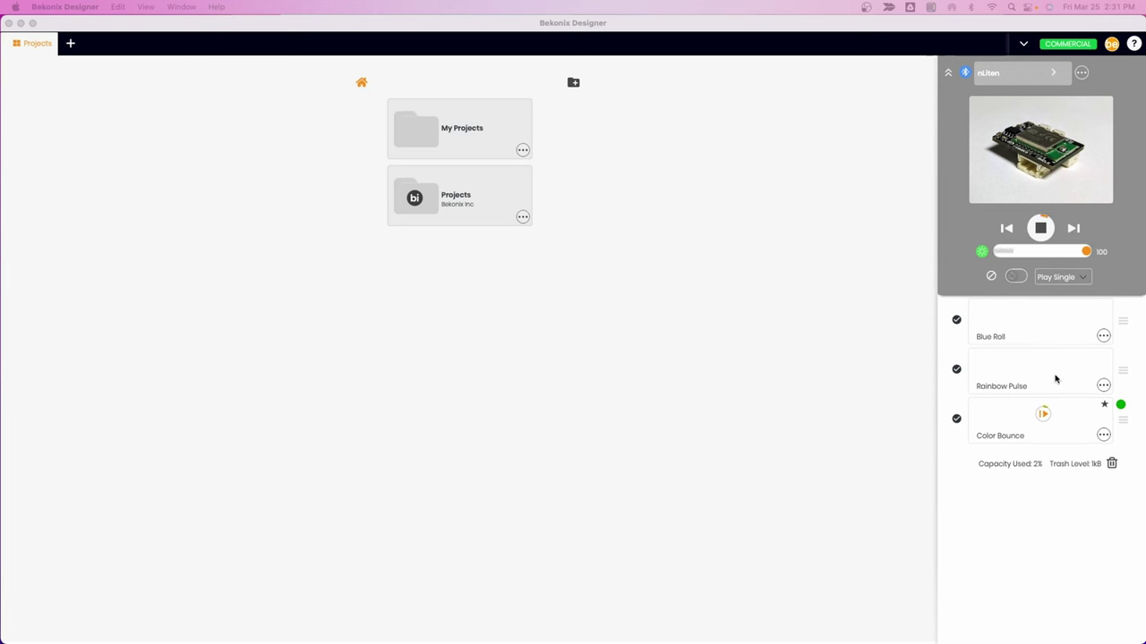
{"action": "left_click", "coordinate": [1049, 383]}
{"action": "left_click", "coordinate": [1049, 383]}
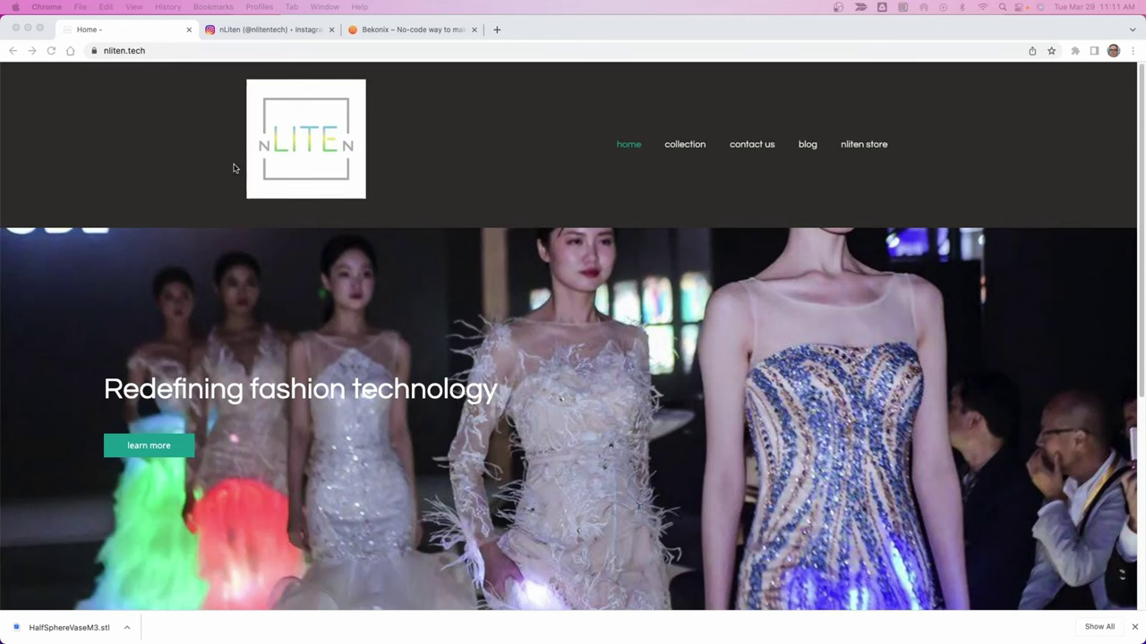
Look over the nliten.tech home page in Chrome and browse the nLiten Tech Products in its store
{"action": "scroll", "coordinate": [350, 380], "scroll_direction": "down", "scroll_amount": 5}
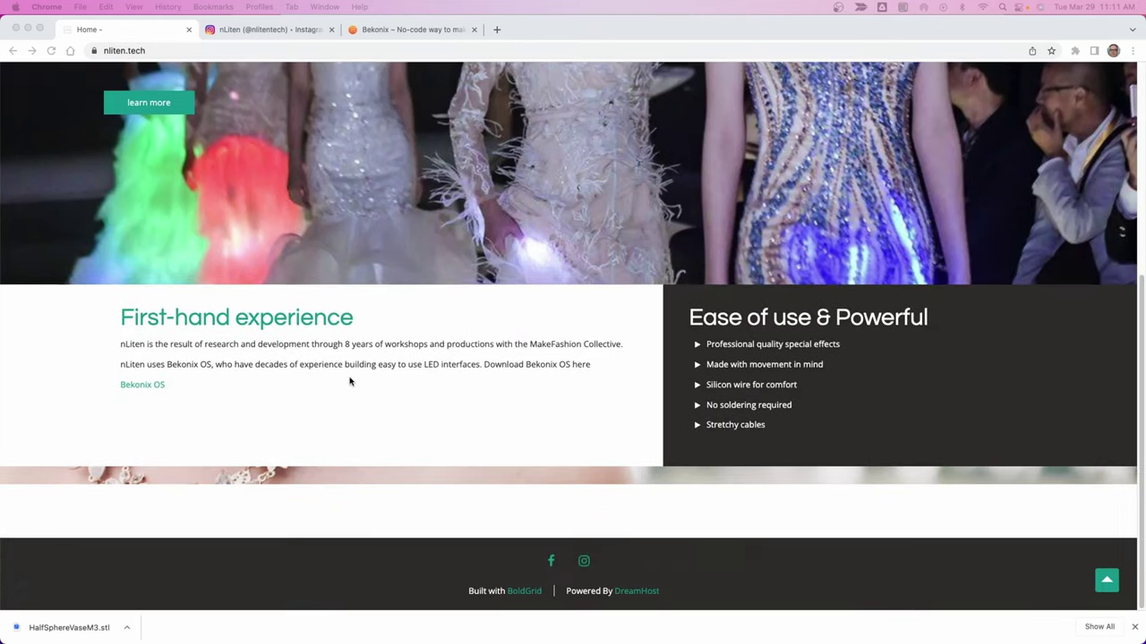
{"action": "scroll", "coordinate": [352, 382], "scroll_direction": "up", "scroll_amount": 5}
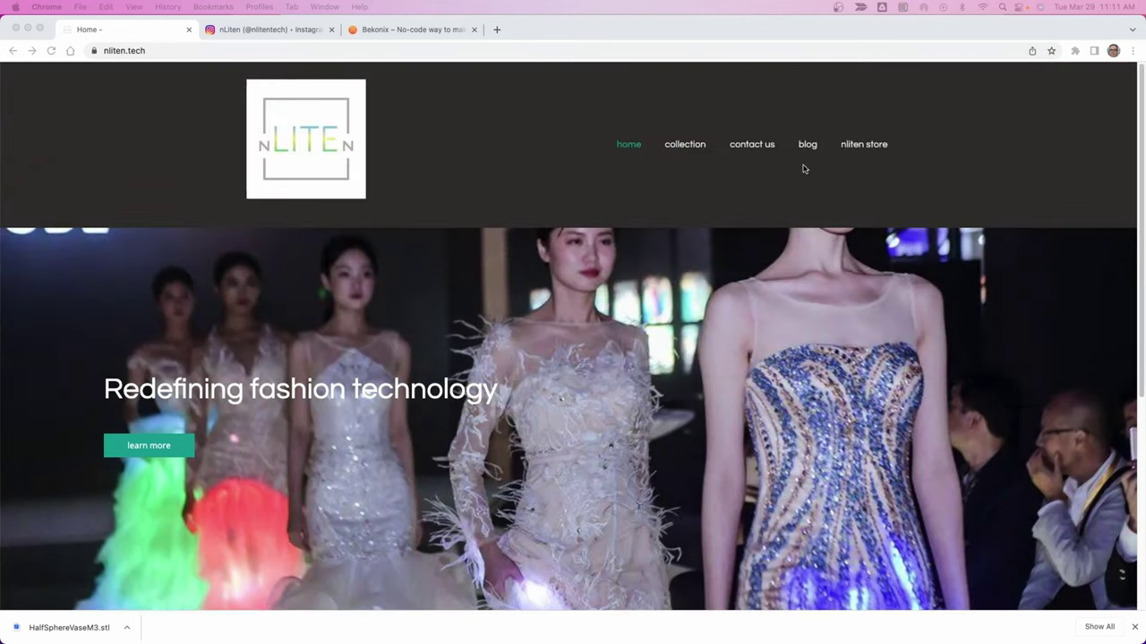
{"action": "left_click", "coordinate": [852, 151]}
{"action": "left_click", "coordinate": [852, 151]}
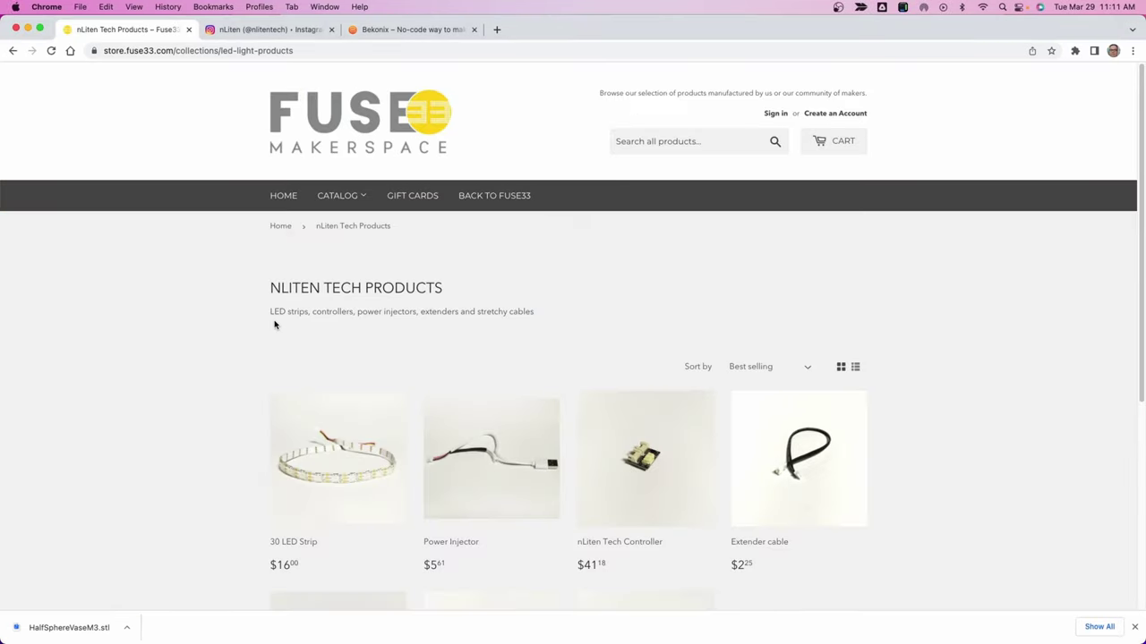
{"action": "scroll", "coordinate": [251, 330], "scroll_direction": "down", "scroll_amount": 5}
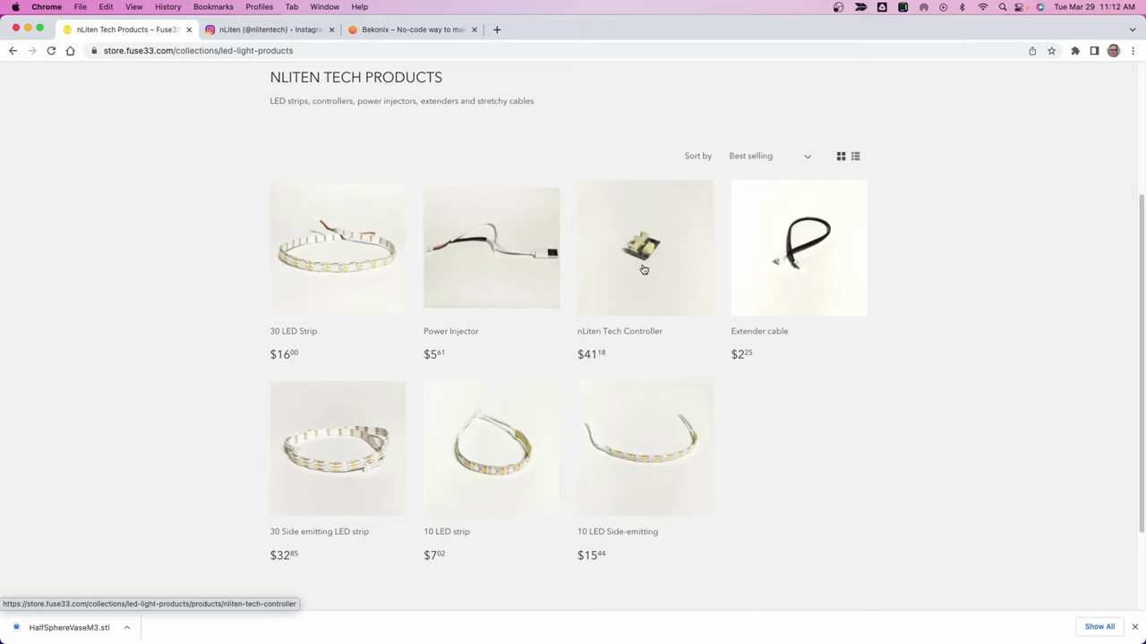
View the Bekonix home page and look through the posts on the nLiten Instagram profile
{"action": "left_click", "coordinate": [446, 29]}
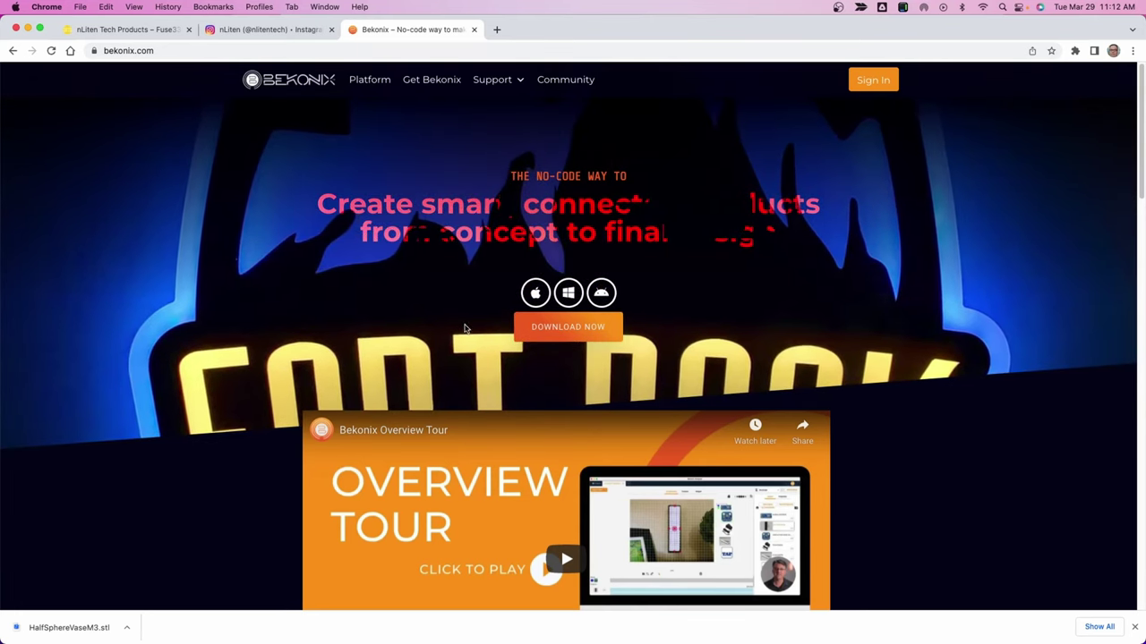
{"action": "left_click", "coordinate": [285, 30]}
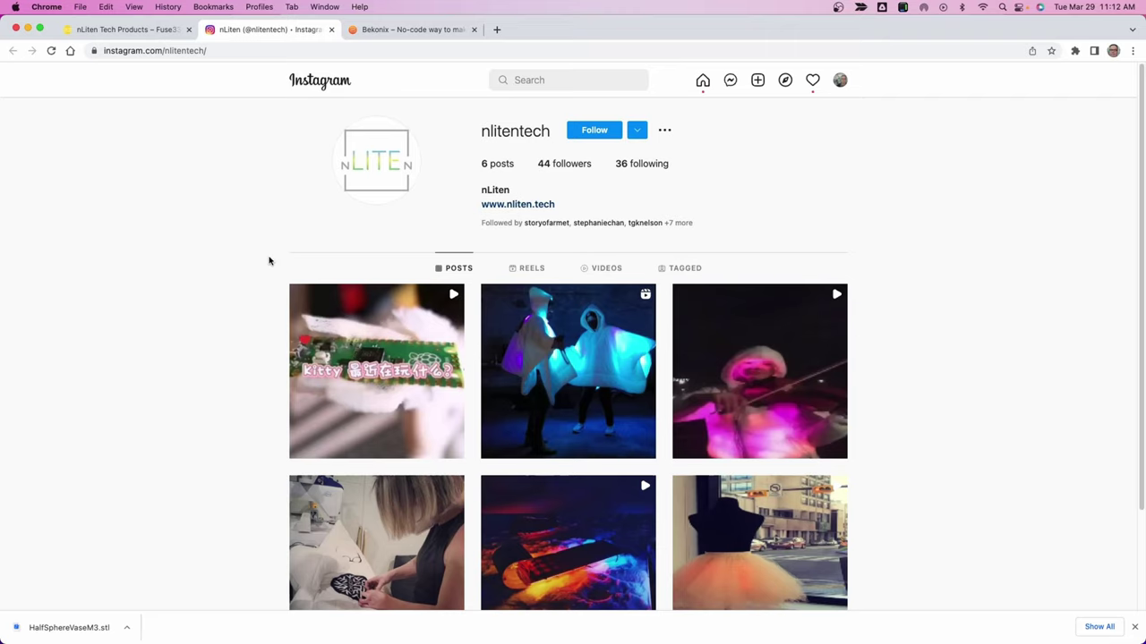
{"action": "scroll", "coordinate": [240, 253], "scroll_direction": "down", "scroll_amount": 3}
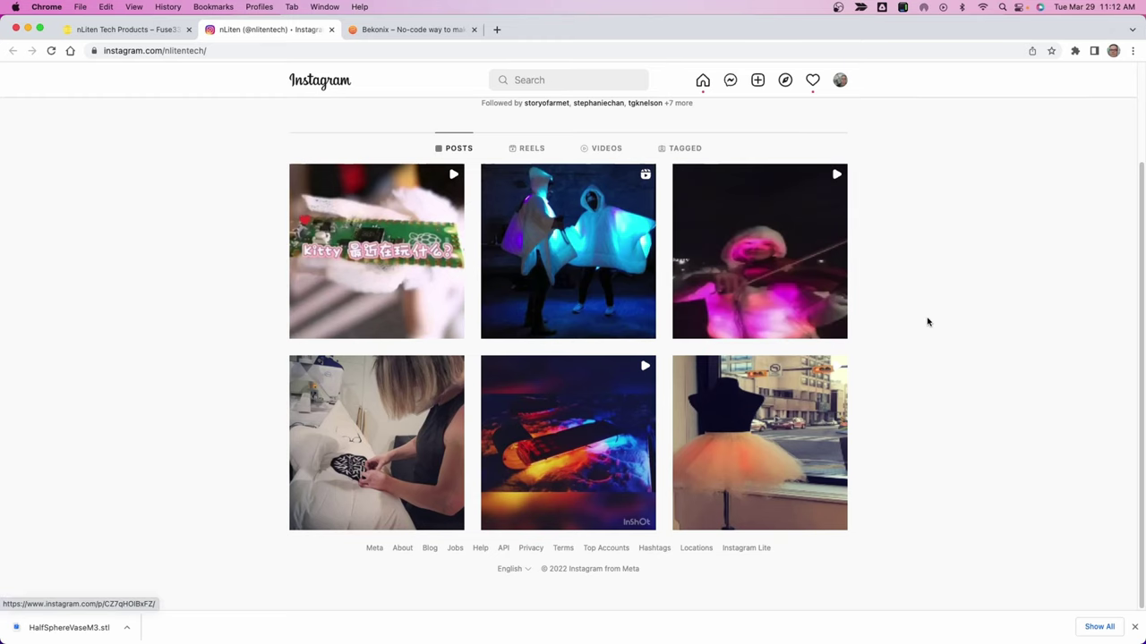
{"action": "scroll", "coordinate": [930, 321], "scroll_direction": "up", "scroll_amount": 3}
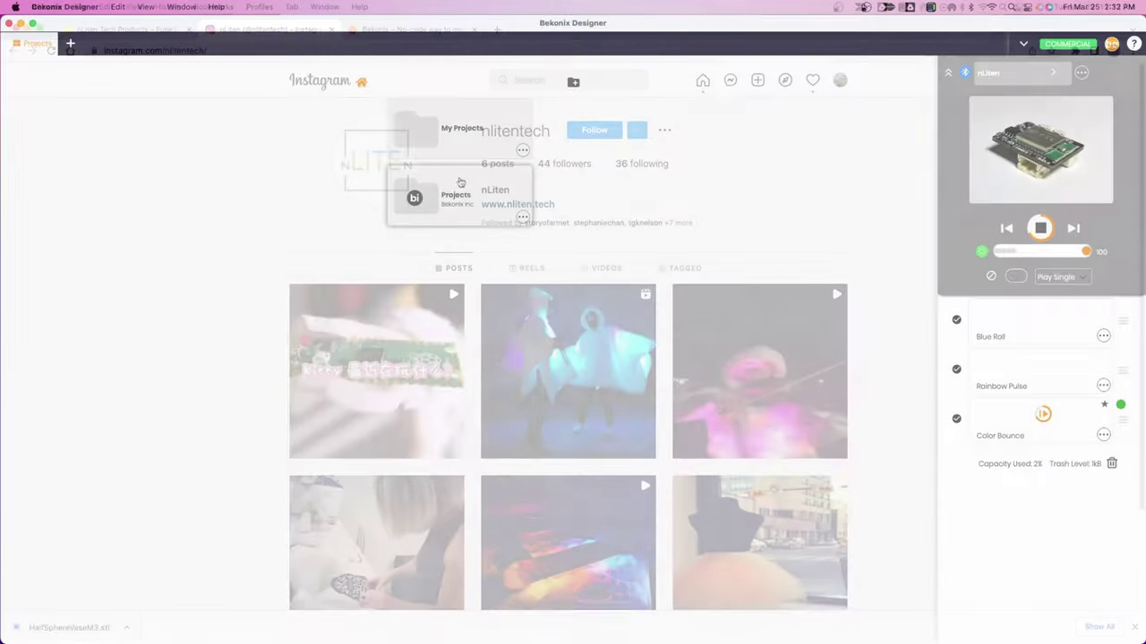
{"action": "left_click", "coordinate": [473, 135]}
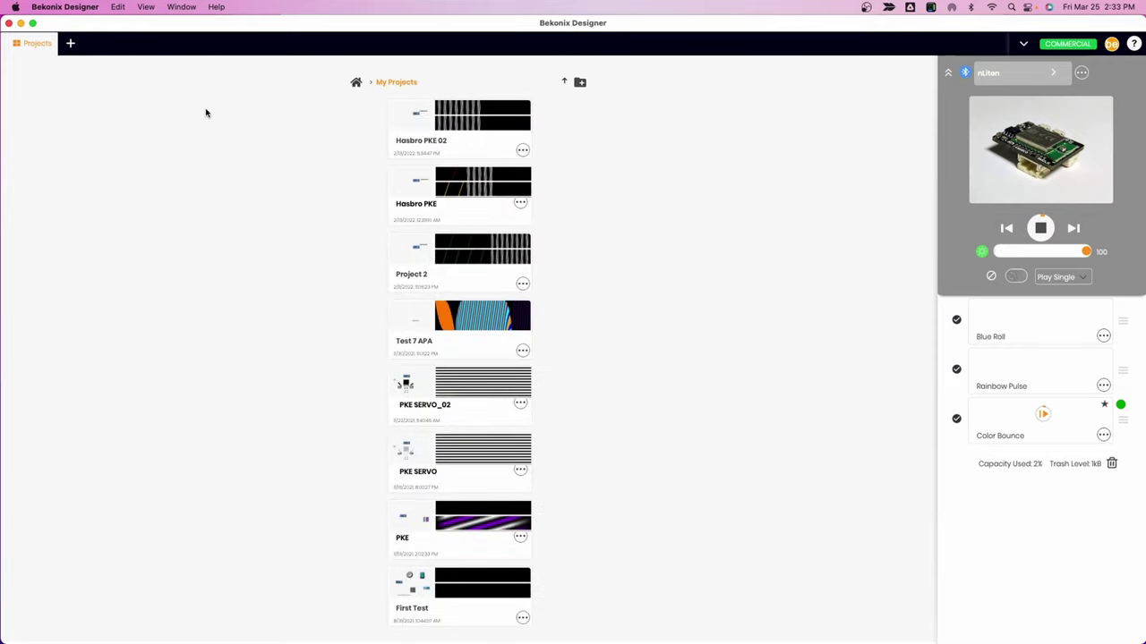
{"action": "left_click", "coordinate": [71, 43]}
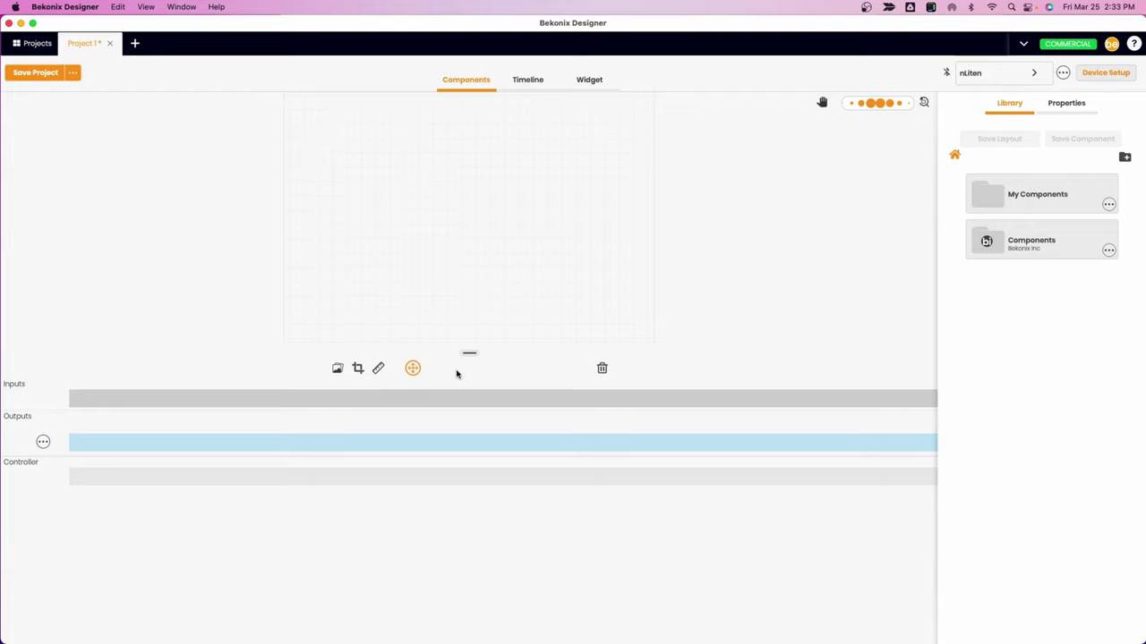
{"action": "left_click", "coordinate": [1029, 242]}
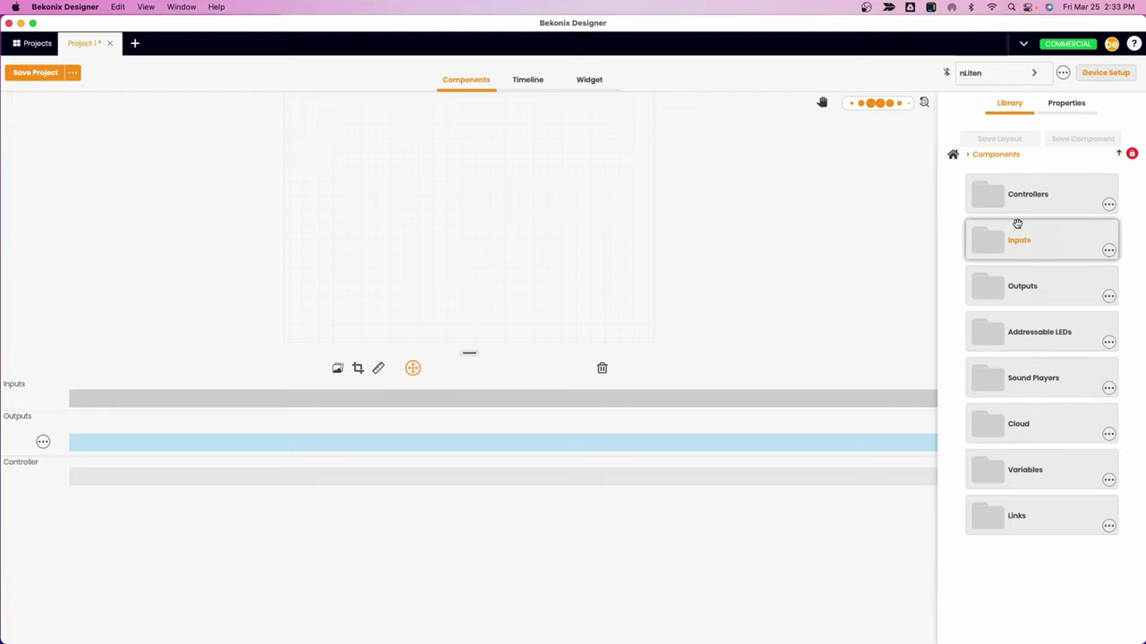
{"action": "double_click", "coordinate": [1022, 339]}
{"action": "double_click", "coordinate": [1020, 199]}
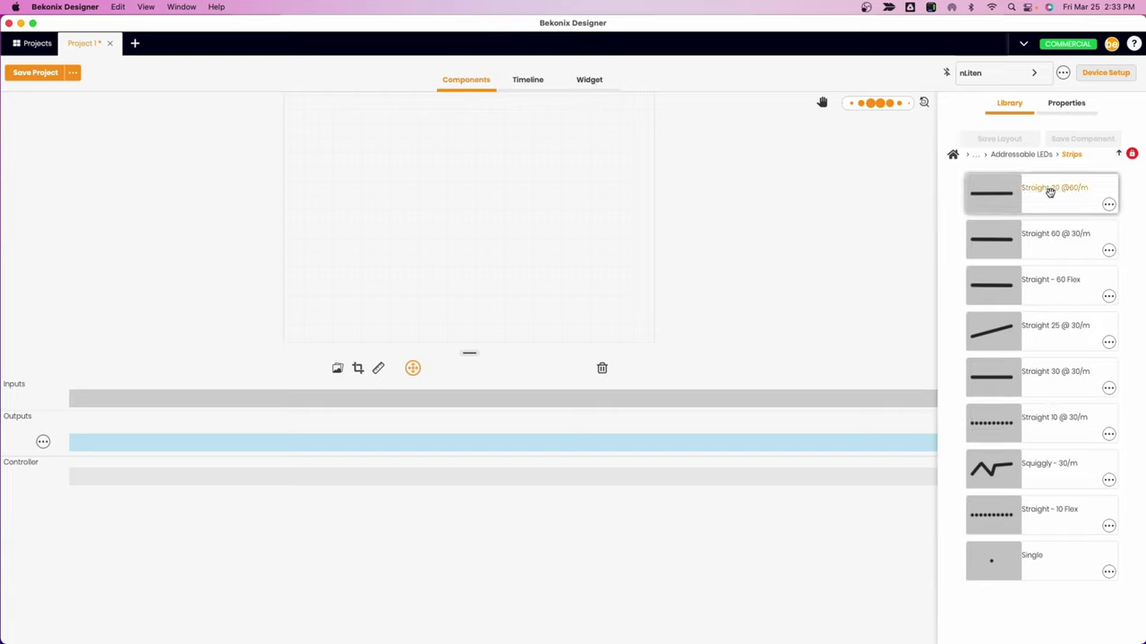
{"action": "left_click_drag", "start_coordinate": [1050, 191], "coordinate": [453, 226]}
{"action": "scroll", "coordinate": [434, 227], "scroll_direction": "up", "scroll_amount": 3}
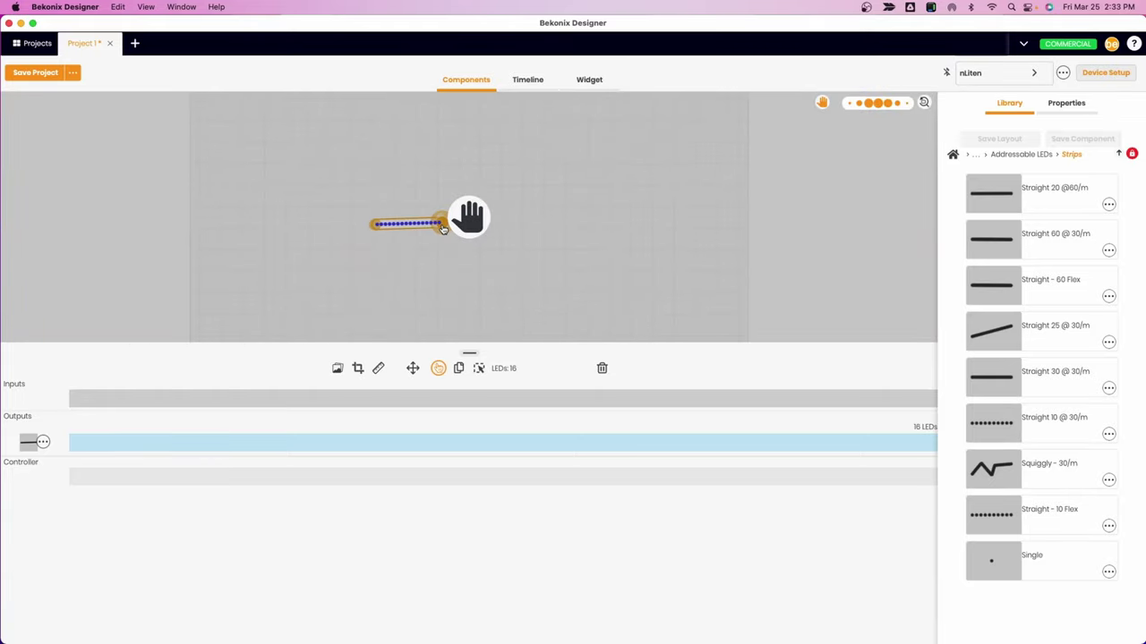
Adjust the strip's end point so it holds 16 LEDs and lies level on the grid
{"action": "left_click_drag", "start_coordinate": [443, 230], "coordinate": [445, 239]}
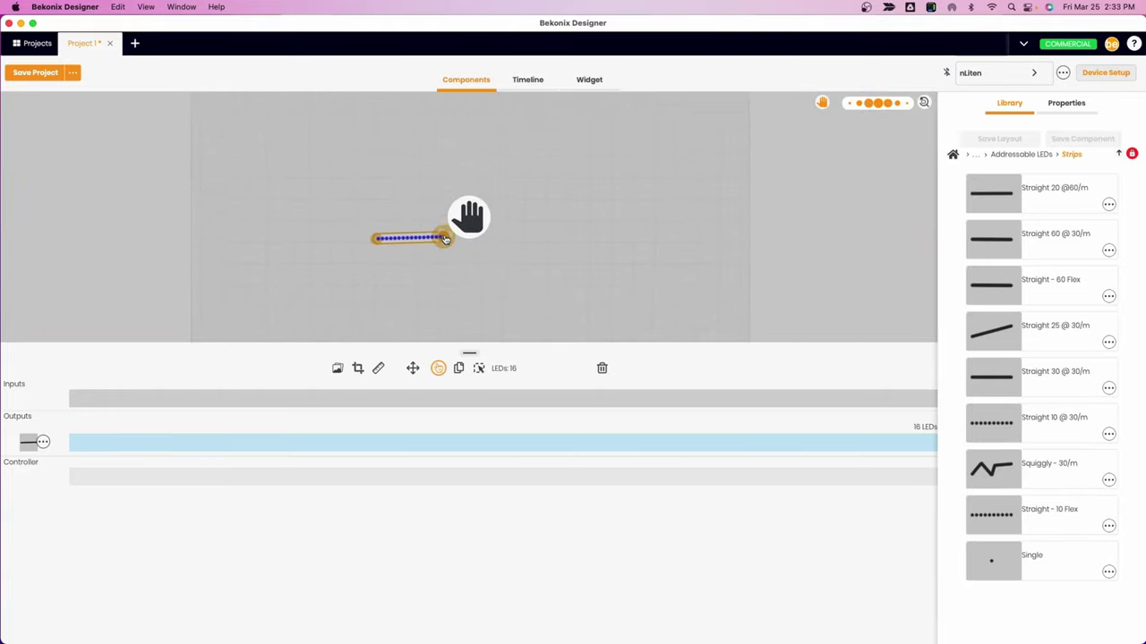
{"action": "left_click", "coordinate": [437, 236]}
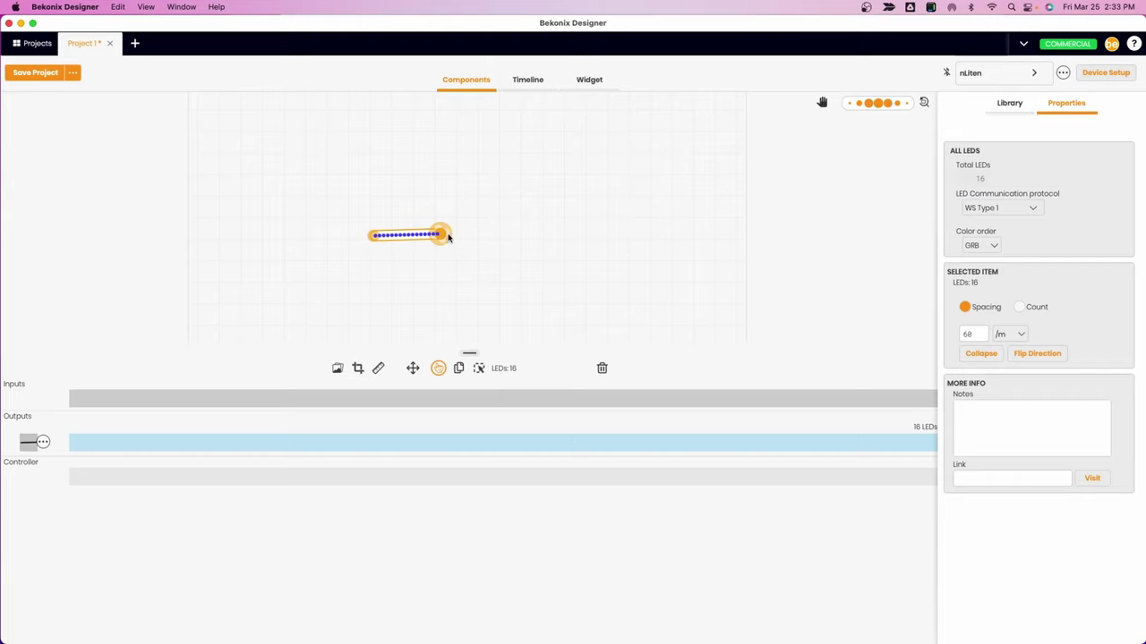
{"action": "mouse_move", "coordinate": [442, 239]}
{"action": "left_mouse_down"}
{"action": "mouse_move", "coordinate": [427, 237]}
{"action": "mouse_move", "coordinate": [439, 239]}
{"action": "left_mouse_up"}
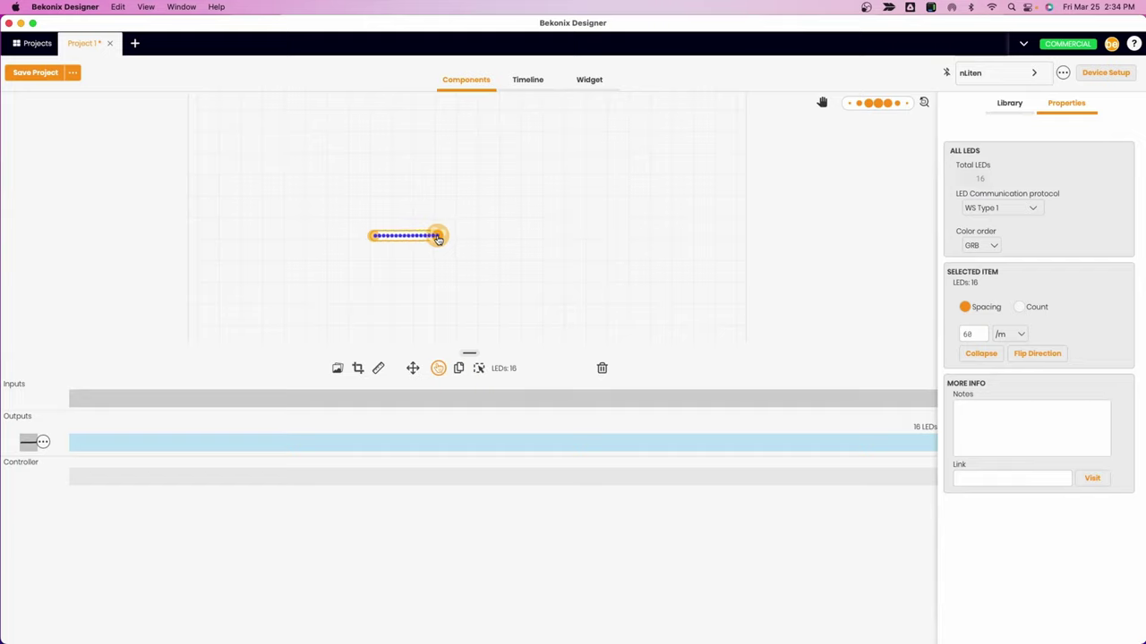
{"action": "left_click", "coordinate": [564, 266]}
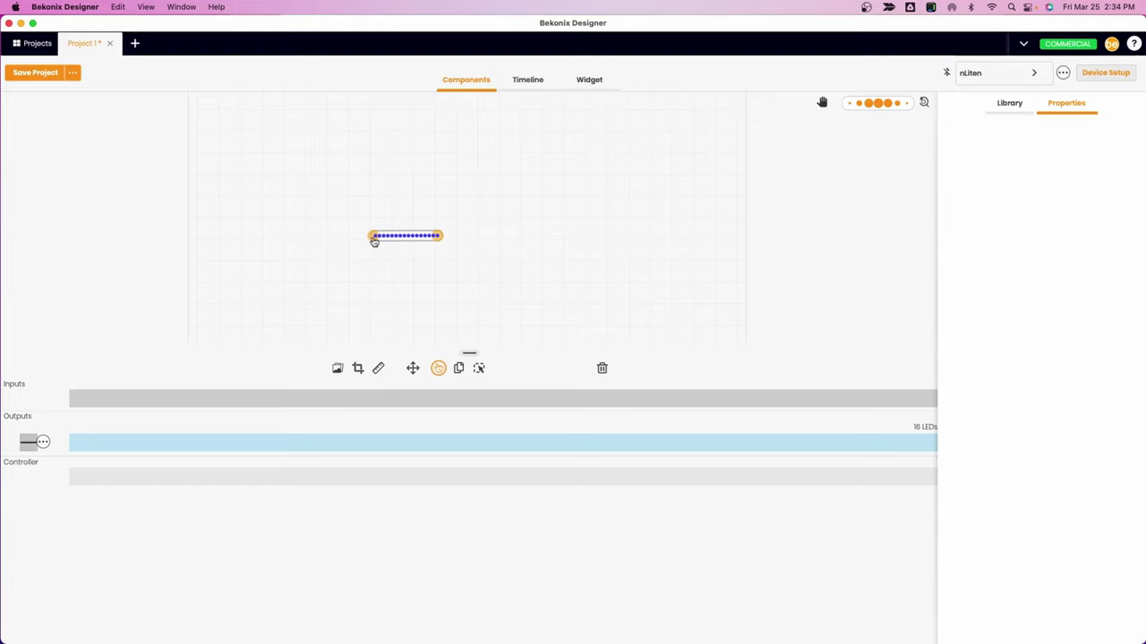
Select the first LED of the strip individually and move it to the Unused group
{"action": "left_click", "coordinate": [479, 369]}
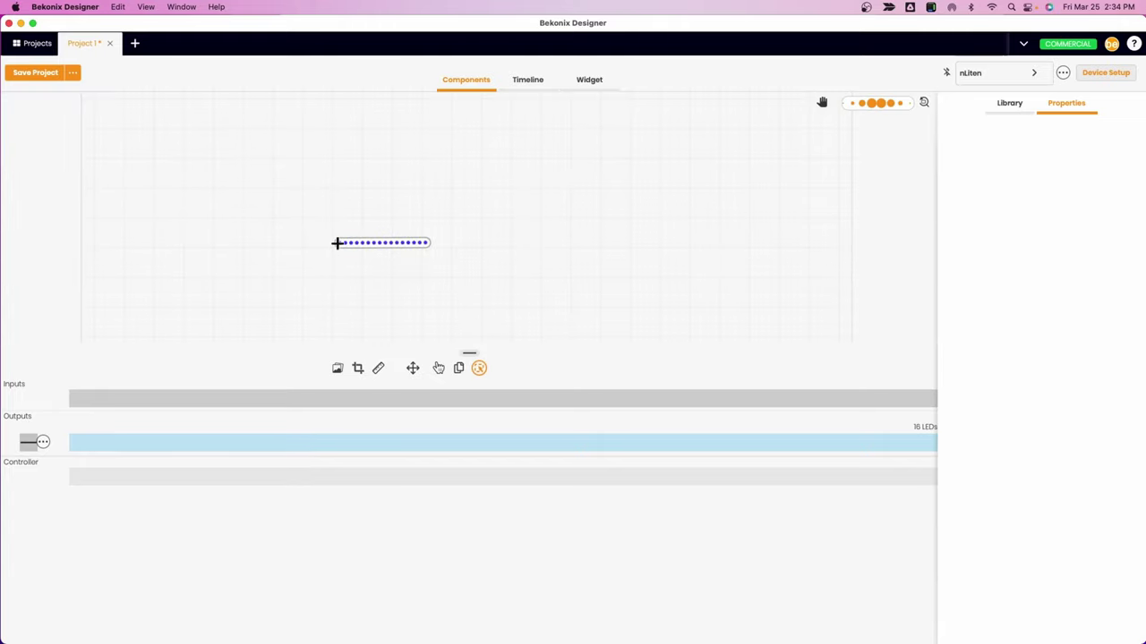
{"action": "left_click", "coordinate": [337, 244]}
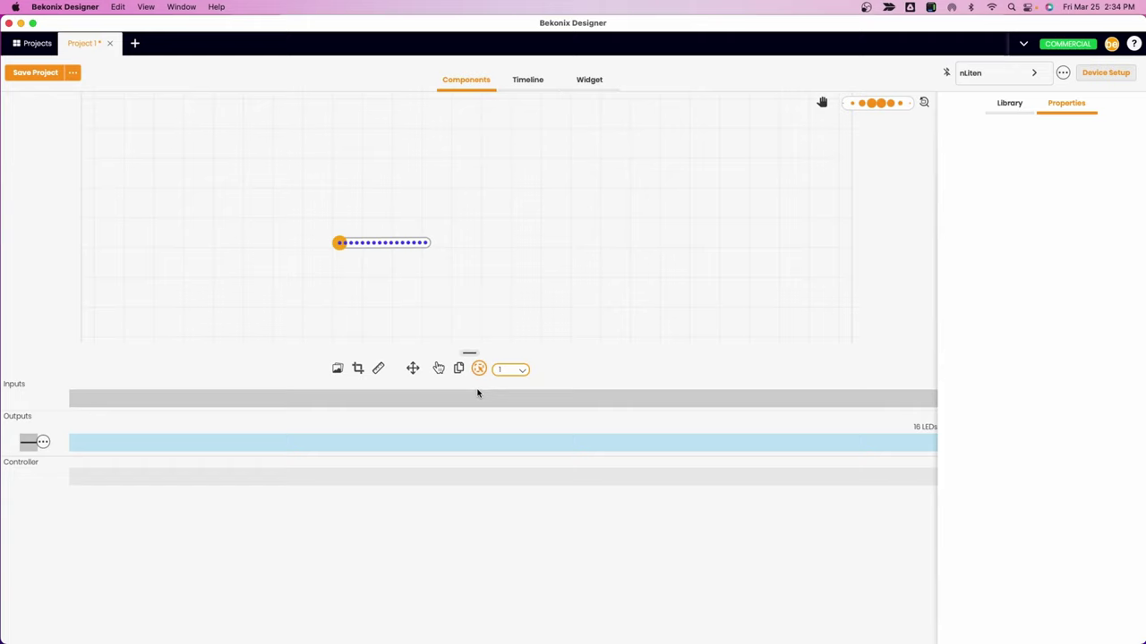
{"action": "left_click", "coordinate": [519, 372]}
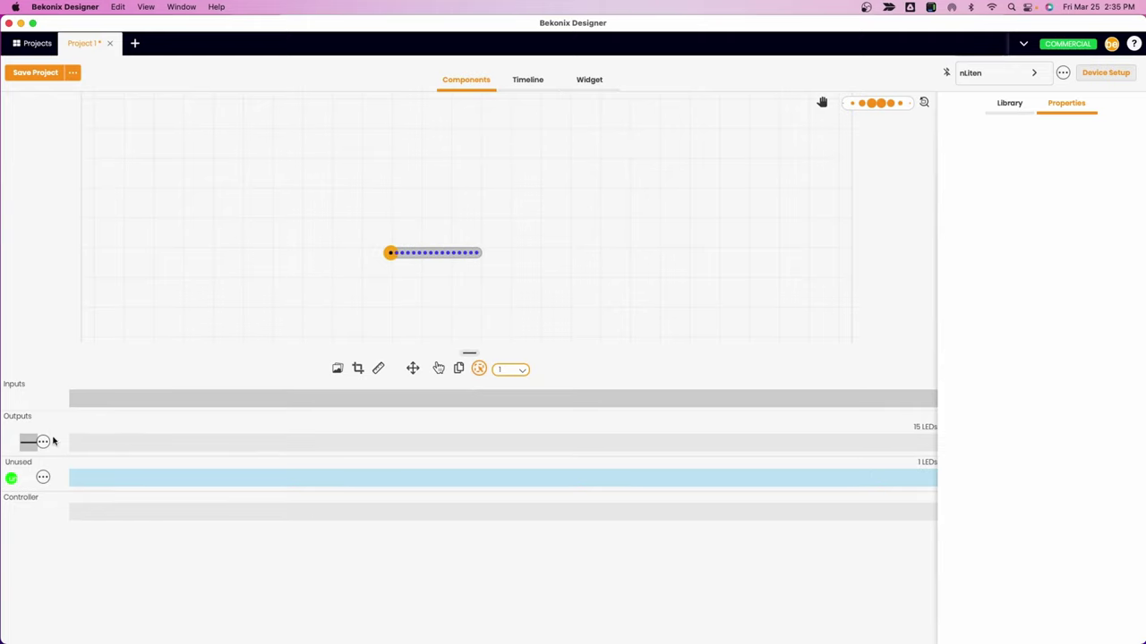
Add a new output group below the existing one and move the selected first LED into Group 2
{"action": "left_click", "coordinate": [43, 442]}
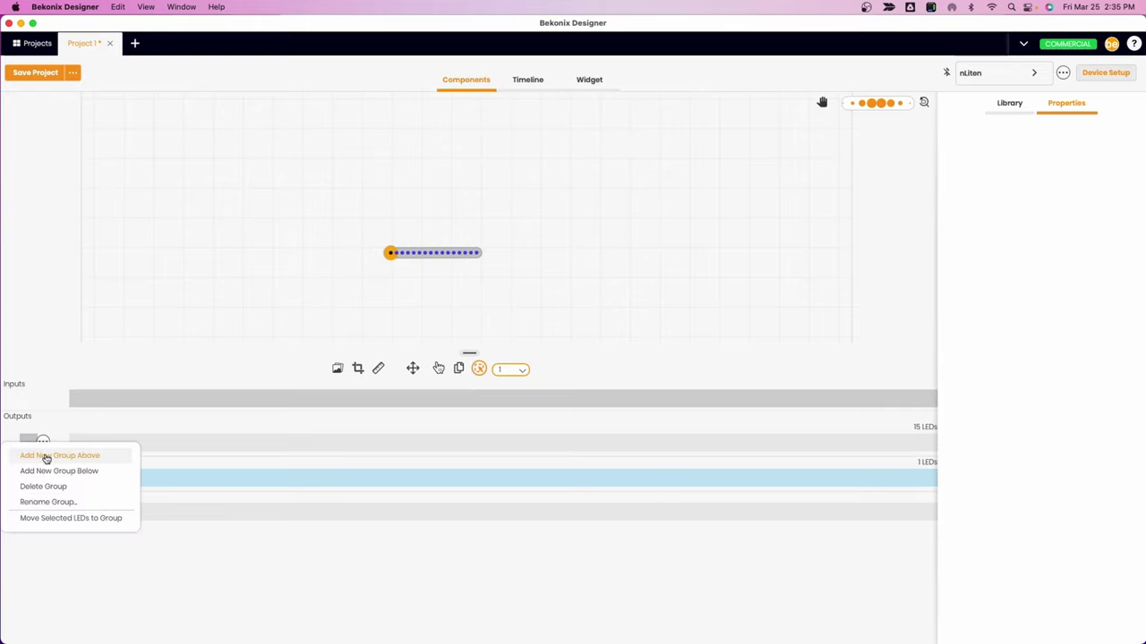
{"action": "left_click", "coordinate": [48, 472]}
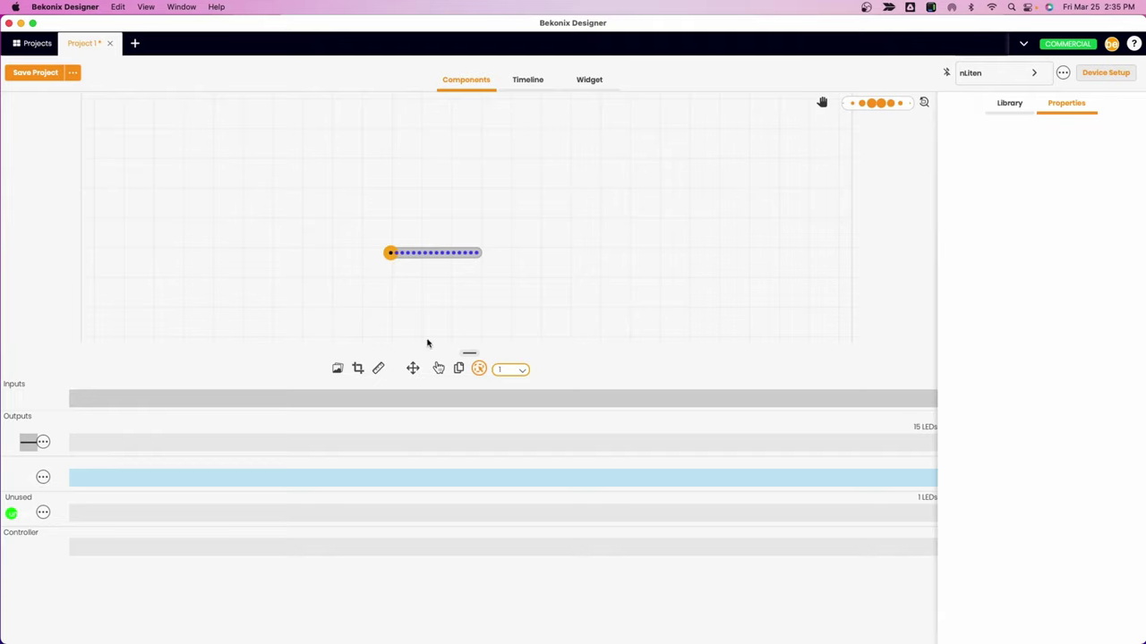
{"action": "left_click", "coordinate": [502, 376]}
{"action": "left_click", "coordinate": [488, 411]}
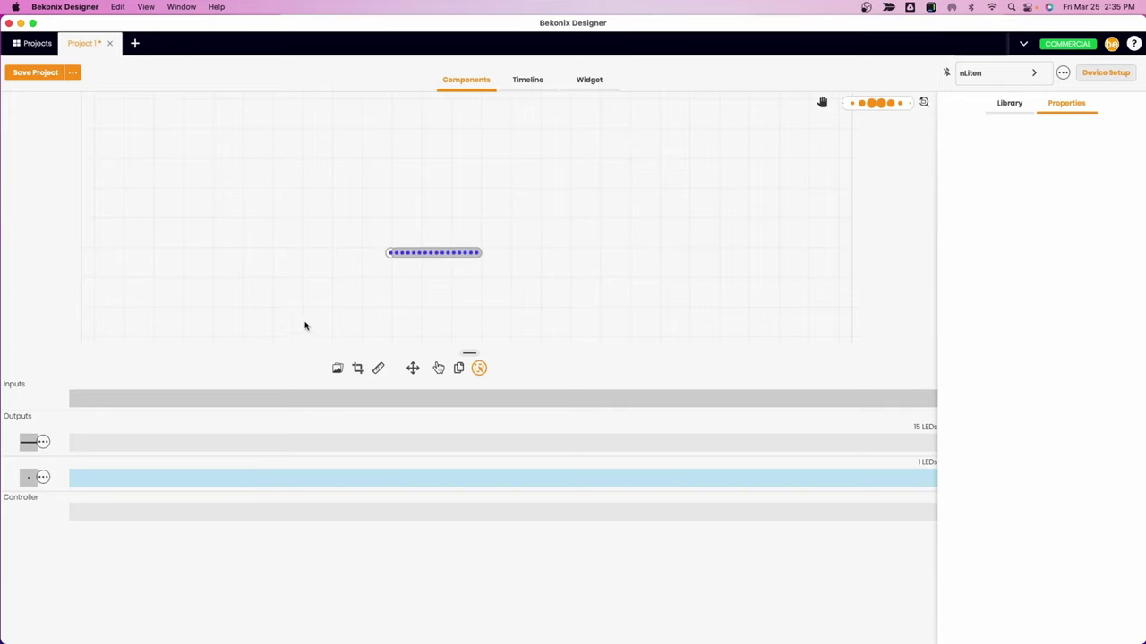
Add the Left to Right Cover preset from Eases & Bounces at the start of the 15-LED group's timeline track
{"action": "left_click", "coordinate": [532, 82]}
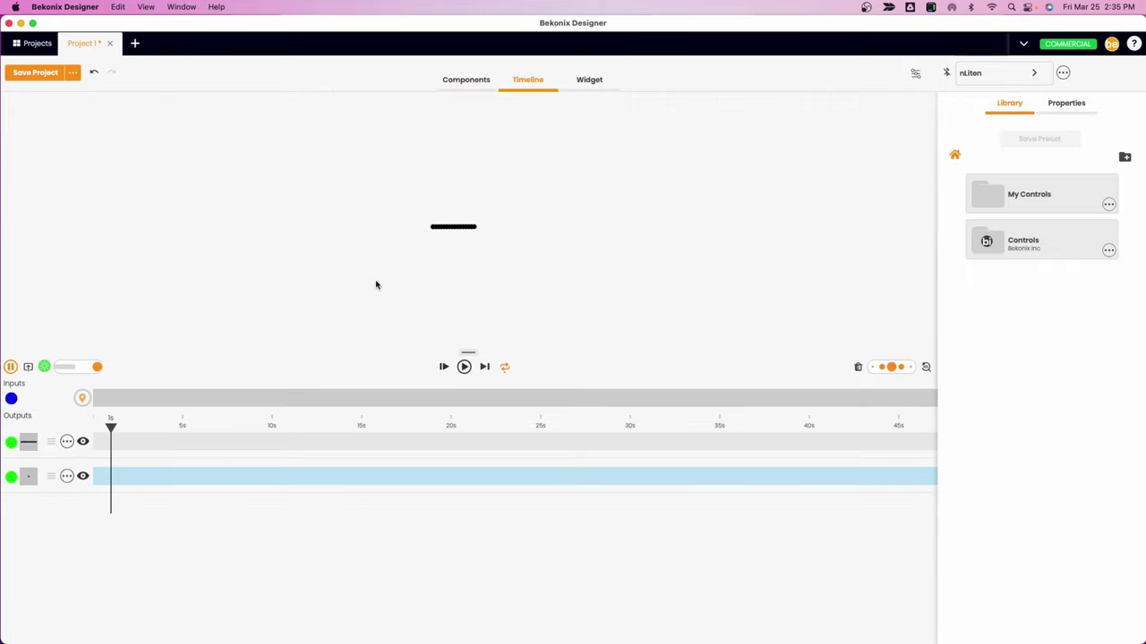
{"action": "left_click", "coordinate": [997, 296]}
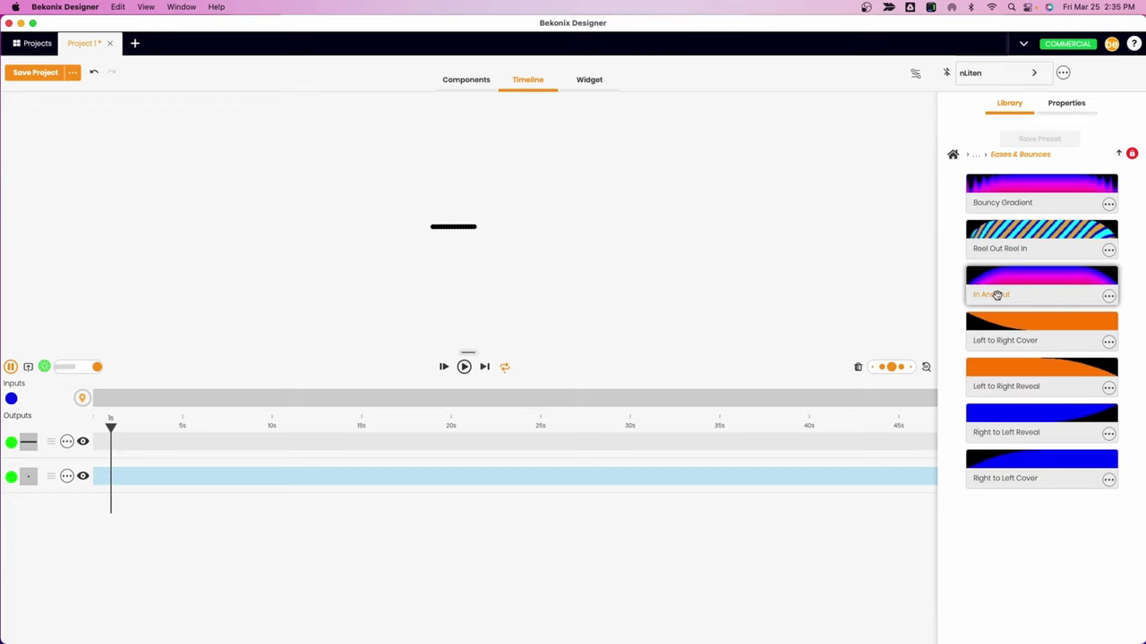
{"action": "left_click_drag", "start_coordinate": [1025, 323], "coordinate": [137, 439]}
{"action": "left_click", "coordinate": [118, 433]}
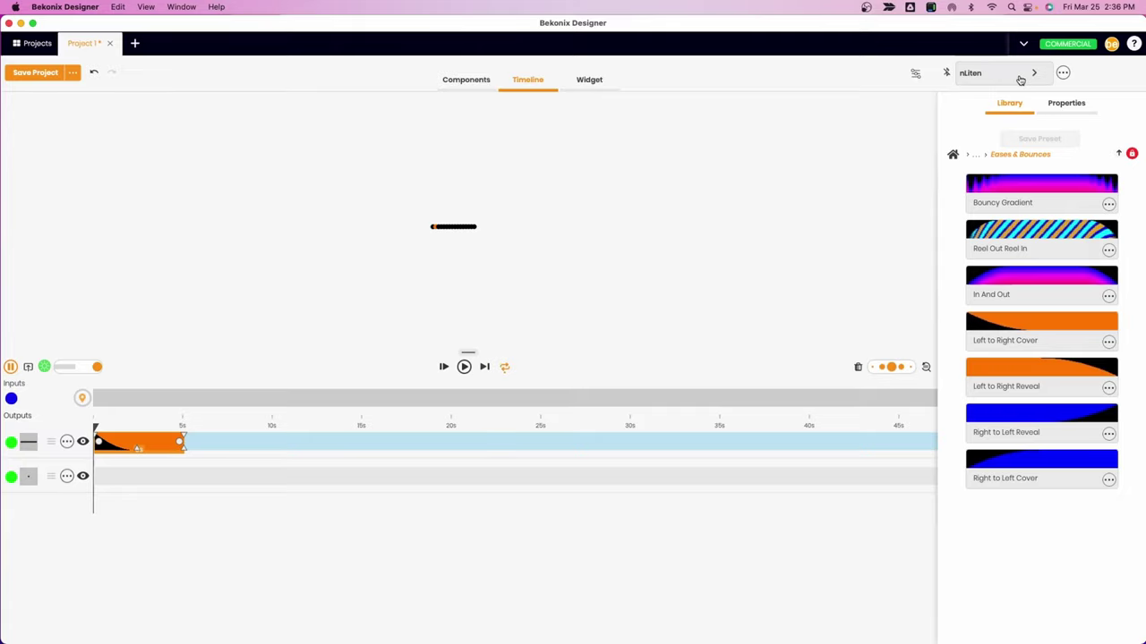
Connect the project to the nLiten device and move the playhead at the timeline's start to preview the effect
{"action": "left_click", "coordinate": [1020, 79]}
{"action": "left_click", "coordinate": [1038, 97]}
{"action": "left_click_drag", "start_coordinate": [97, 428], "coordinate": [99, 428]}
{"action": "left_click_drag", "start_coordinate": [98, 427], "coordinate": [92, 452]}
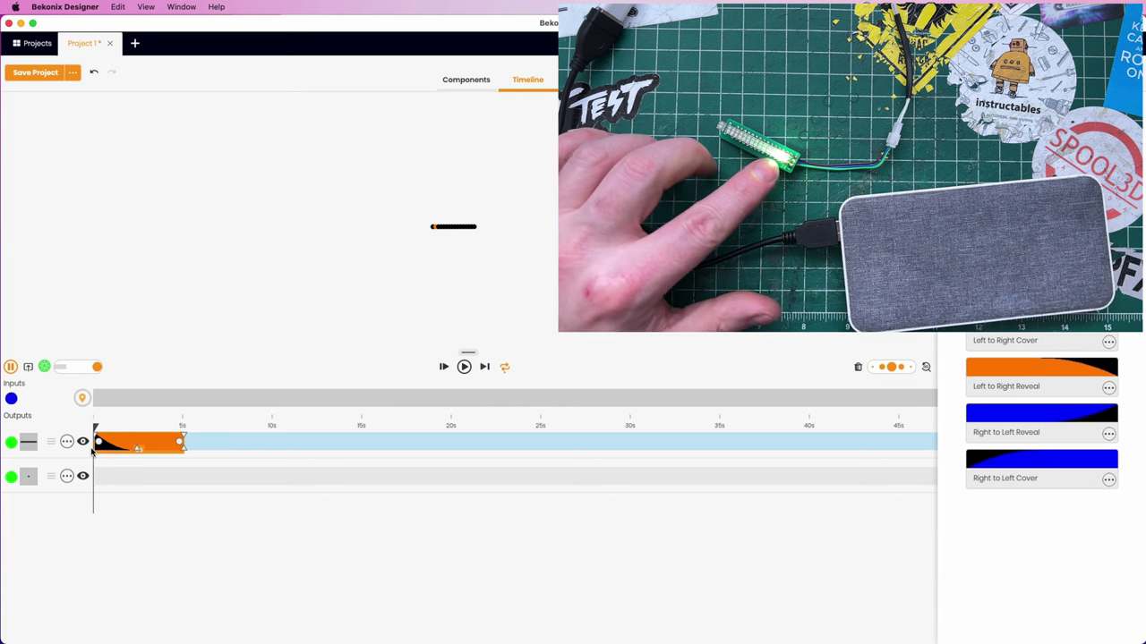
Select the last two LEDs of the strip individually in the component layout and move them to Group 2
{"action": "left_click", "coordinate": [457, 80]}
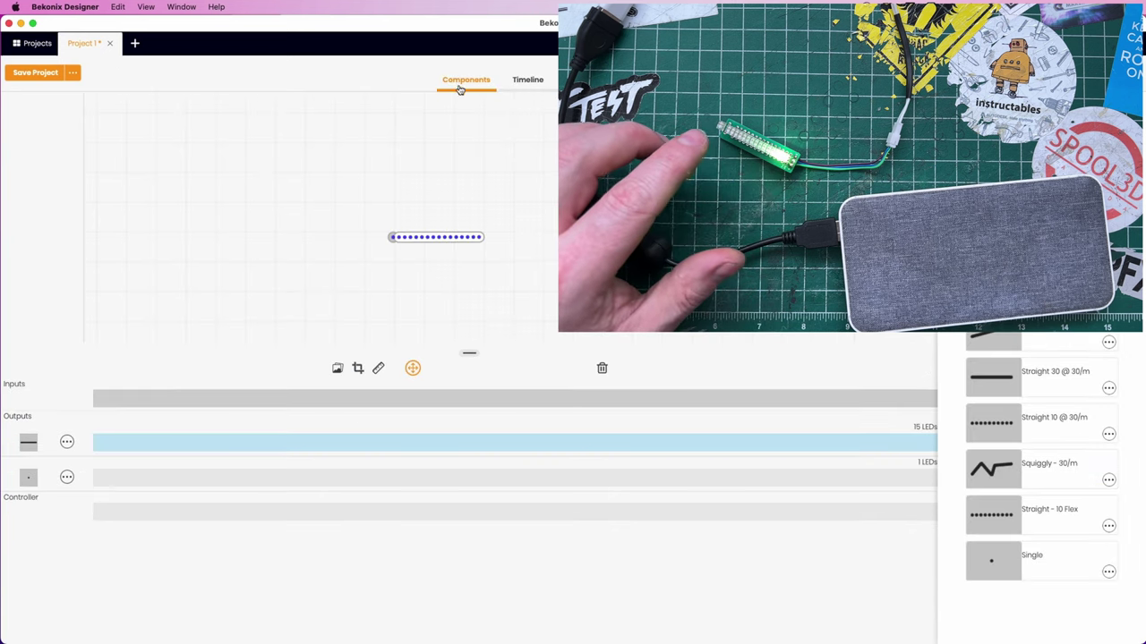
{"action": "left_click", "coordinate": [393, 244]}
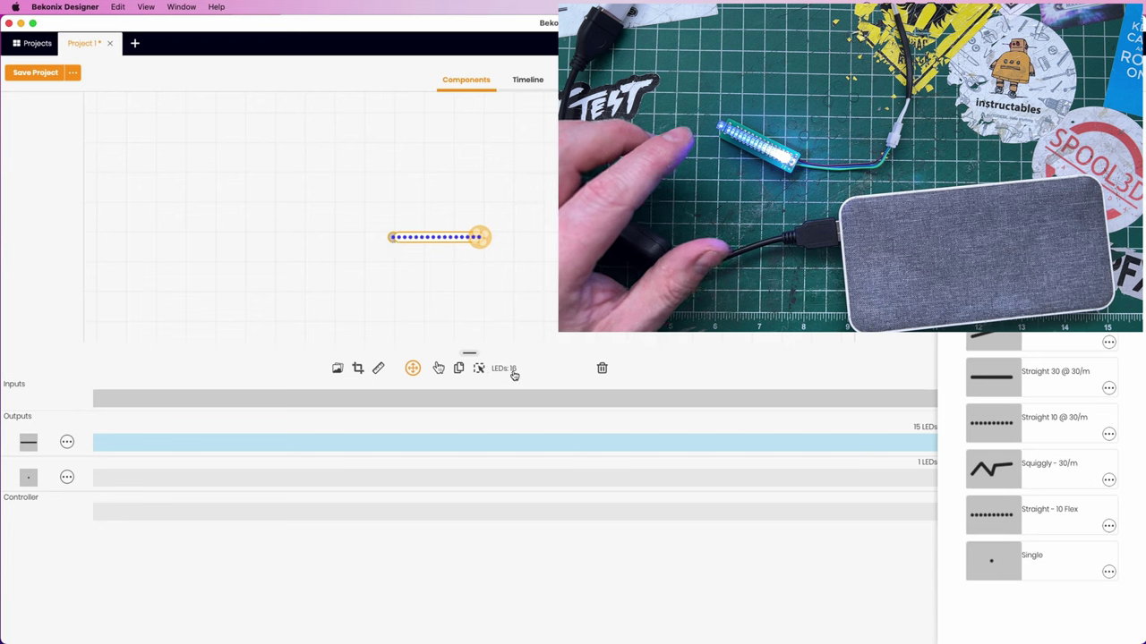
{"action": "left_click", "coordinate": [479, 368]}
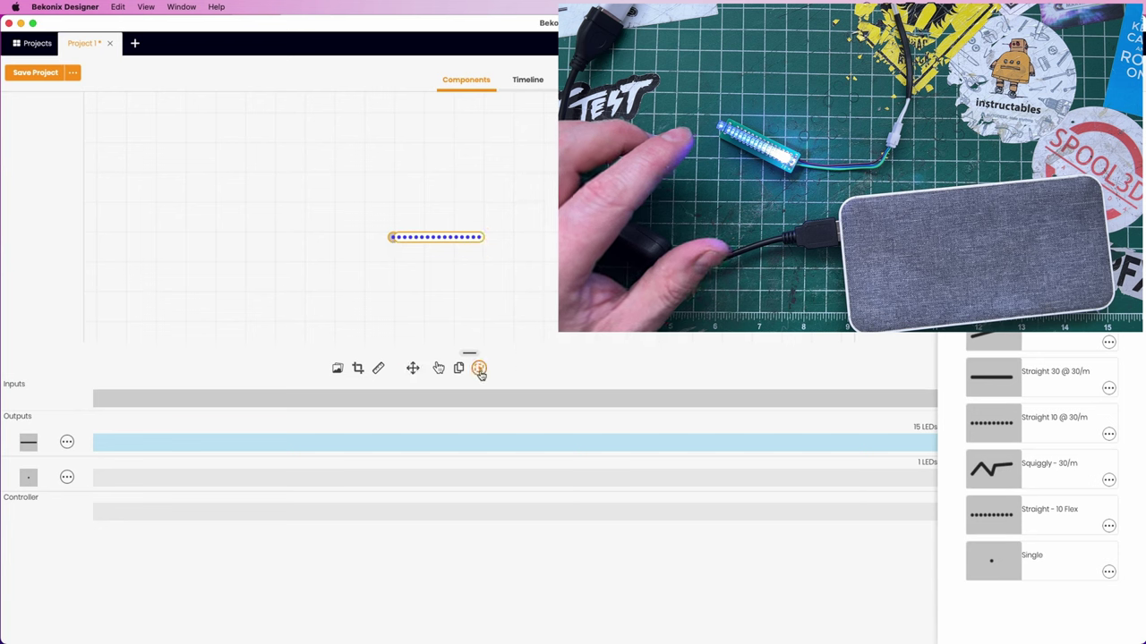
{"action": "left_click", "coordinate": [478, 237]}
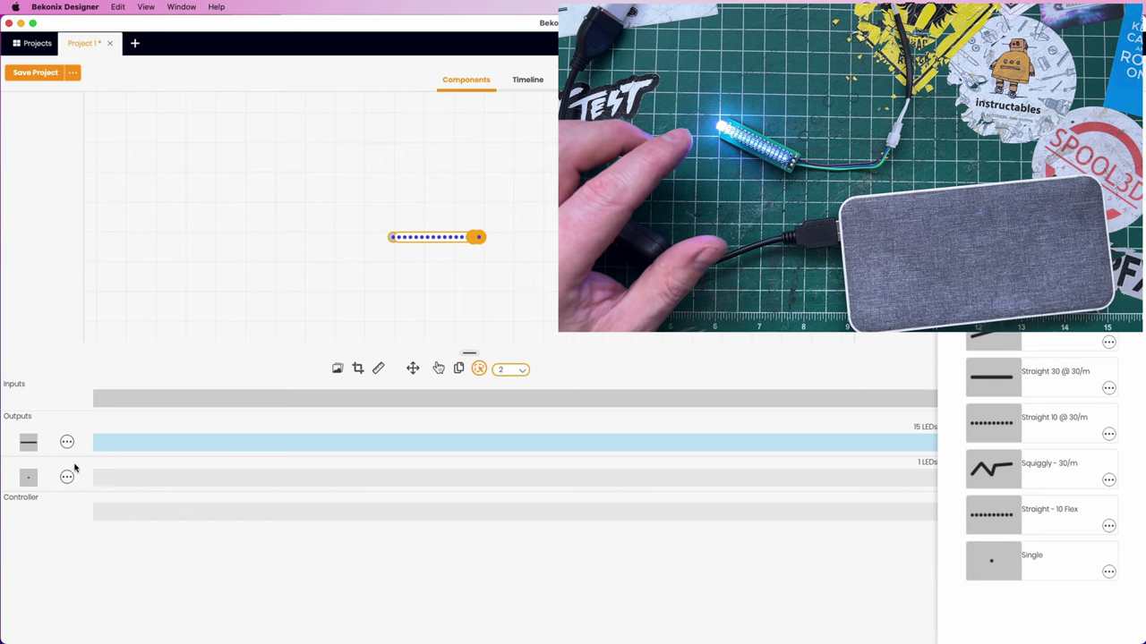
{"action": "left_click", "coordinate": [511, 370]}
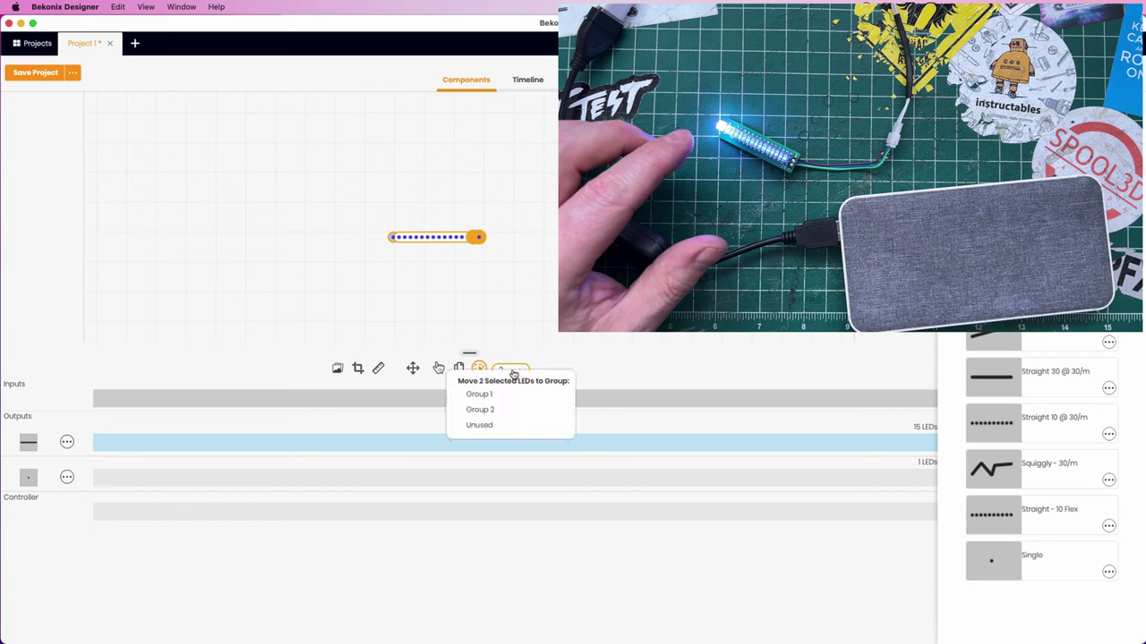
{"action": "left_click", "coordinate": [500, 410]}
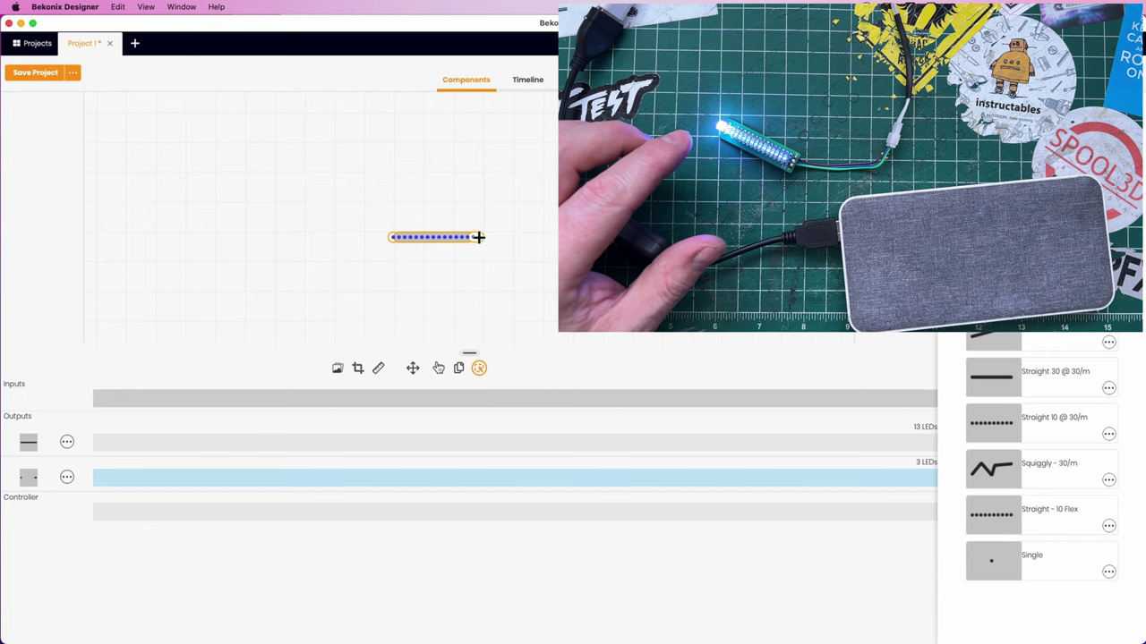
Select the 15 LEDs other than the last one and move them to Group 1
{"action": "left_click_drag", "start_coordinate": [482, 238], "coordinate": [379, 263]}
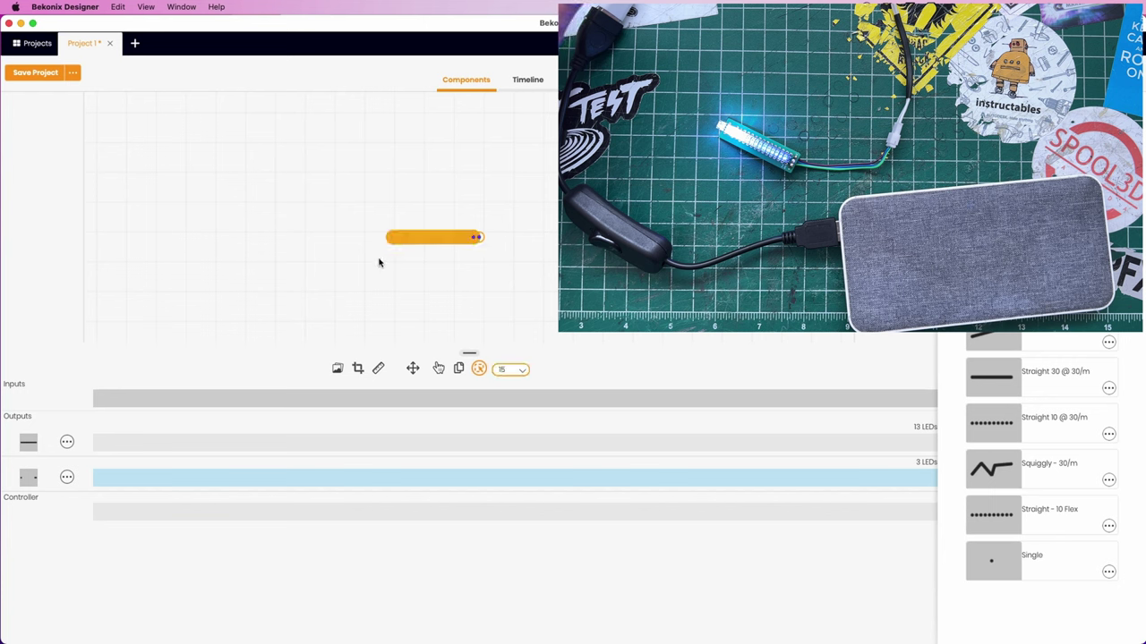
{"action": "left_click", "coordinate": [524, 374]}
{"action": "left_click", "coordinate": [509, 398]}
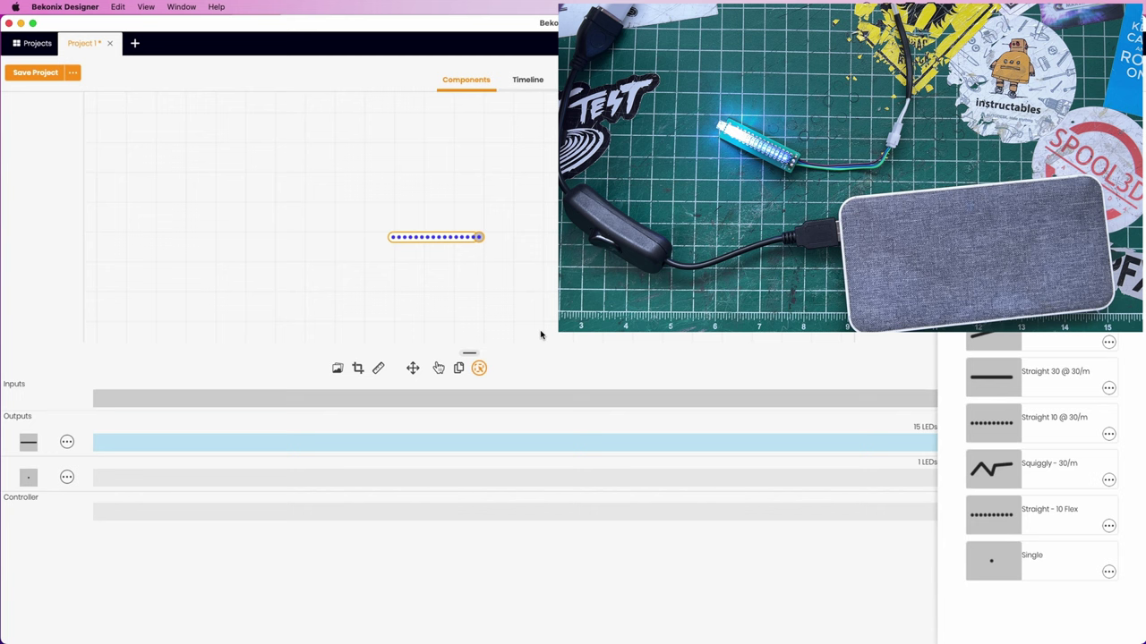
Preview the Left to Right Cover effect at about 2.8 s on the timeline and change its single color to blue
{"action": "left_click", "coordinate": [524, 80]}
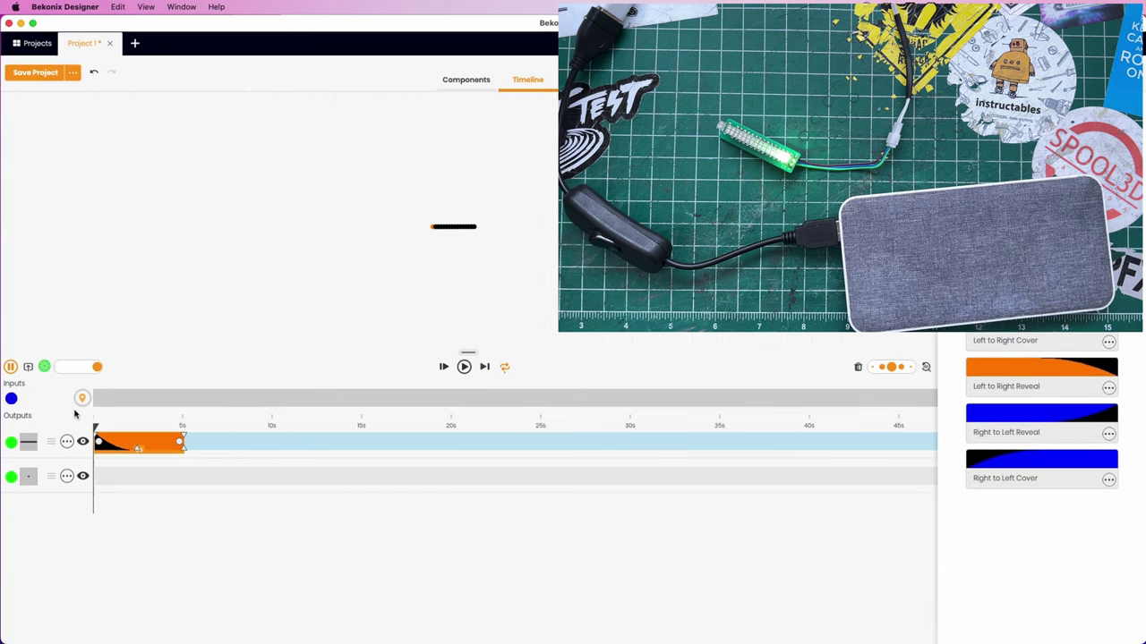
{"action": "left_click_drag", "start_coordinate": [95, 430], "coordinate": [143, 422]}
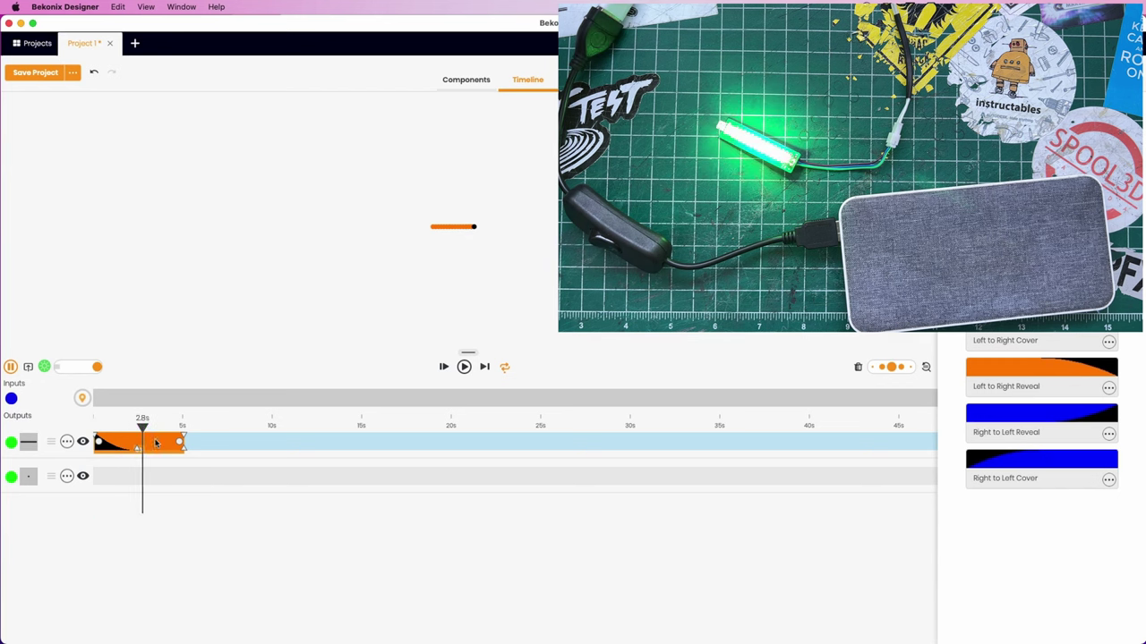
{"action": "left_click", "coordinate": [160, 443]}
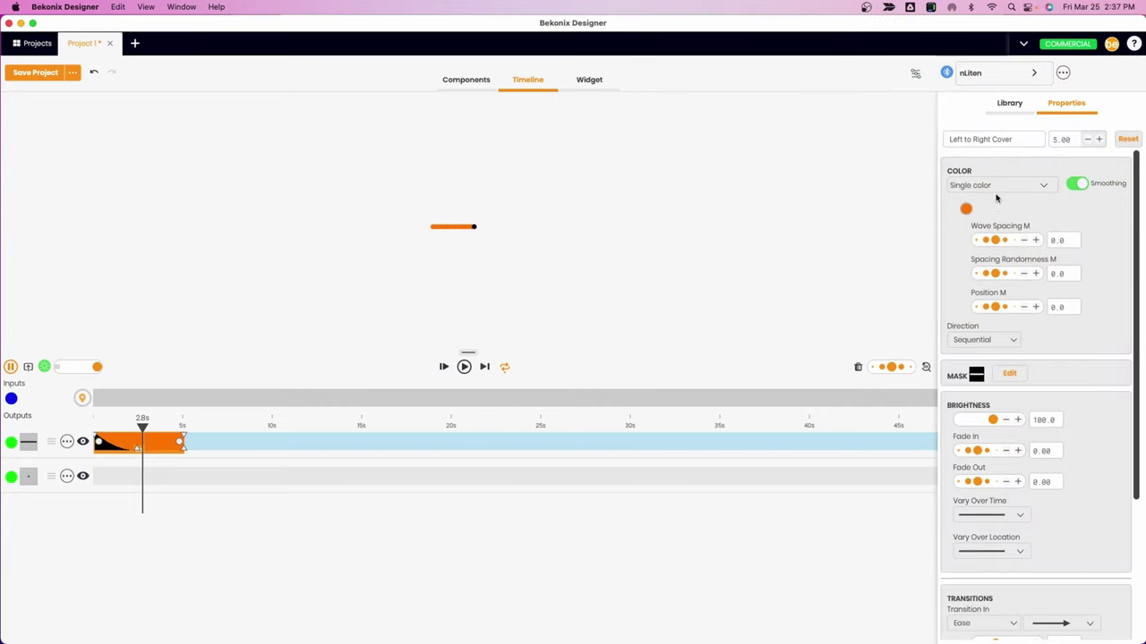
{"action": "left_click", "coordinate": [965, 208]}
{"action": "left_click", "coordinate": [575, 281]}
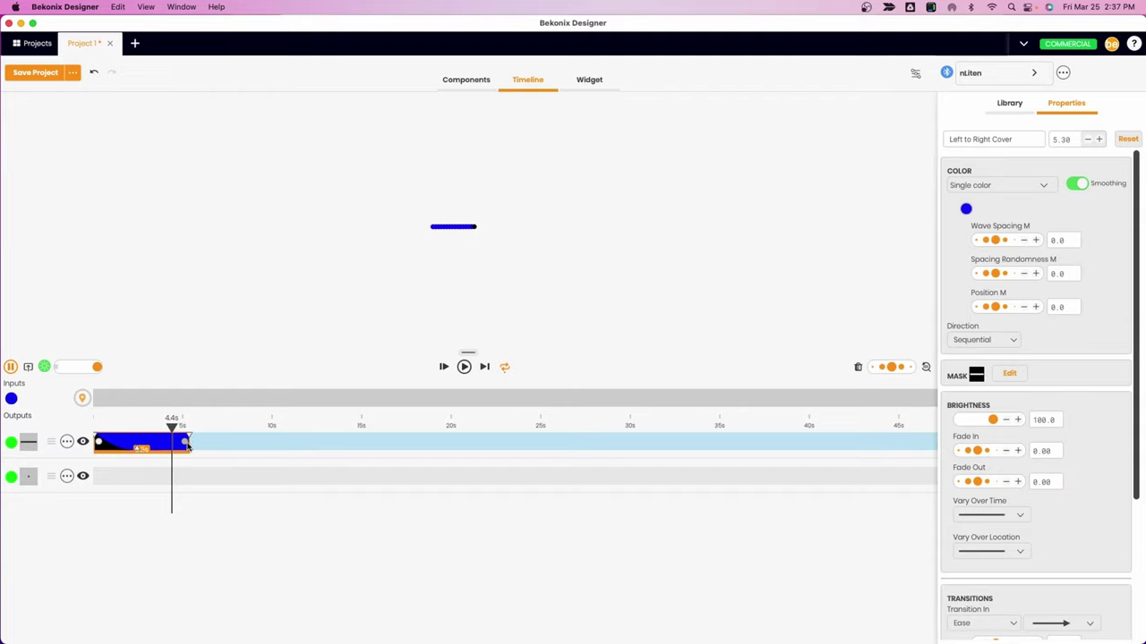
Extend the Left to Right Cover effect to 9.9 s and change its color to lime green
{"action": "left_click_drag", "start_coordinate": [189, 448], "coordinate": [271, 448]}
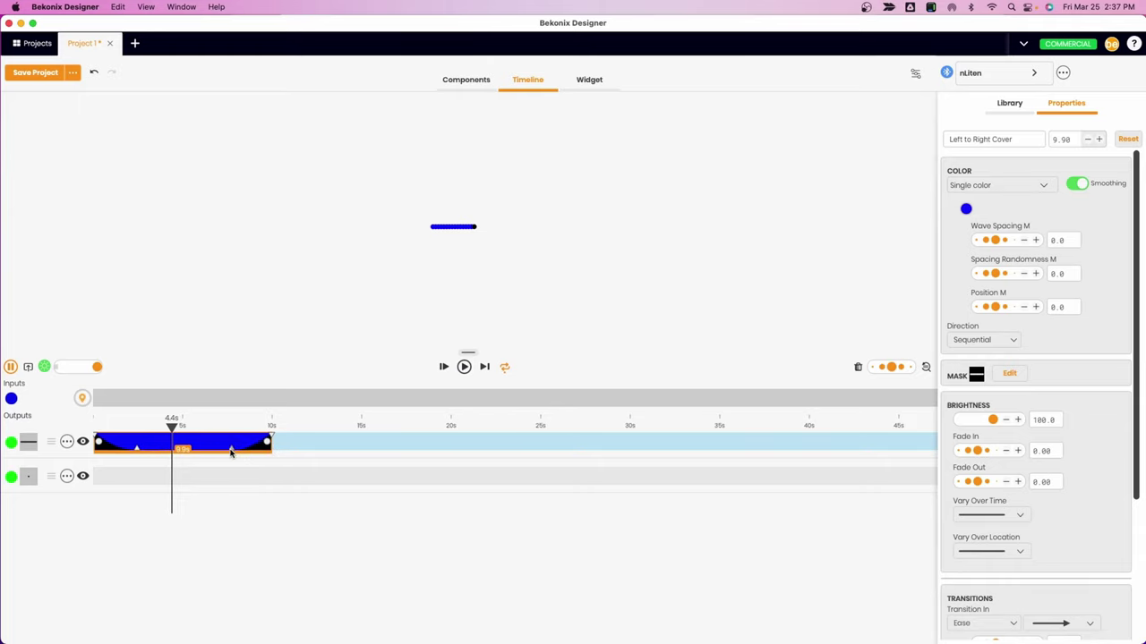
{"action": "mouse_move", "coordinate": [177, 438]}
{"action": "left_mouse_down"}
{"action": "mouse_move", "coordinate": [97, 438]}
{"action": "mouse_move", "coordinate": [286, 442]}
{"action": "mouse_move", "coordinate": [197, 438]}
{"action": "left_mouse_up"}
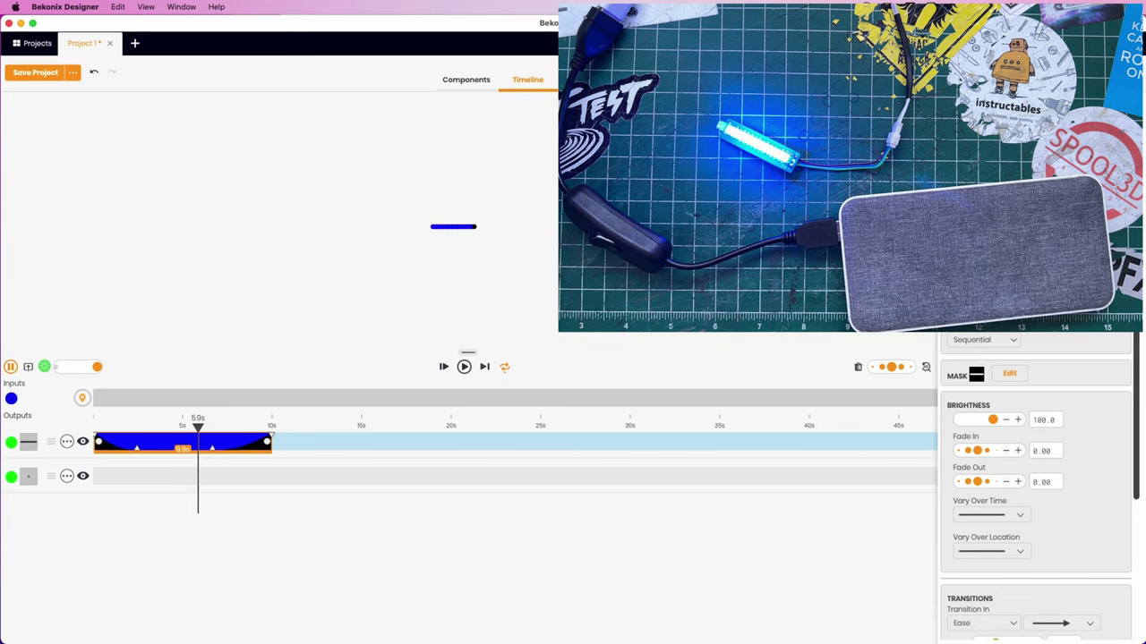
{"action": "left_click", "coordinate": [453, 226]}
{"action": "left_click_drag", "start_coordinate": [512, 309], "coordinate": [528, 306]}
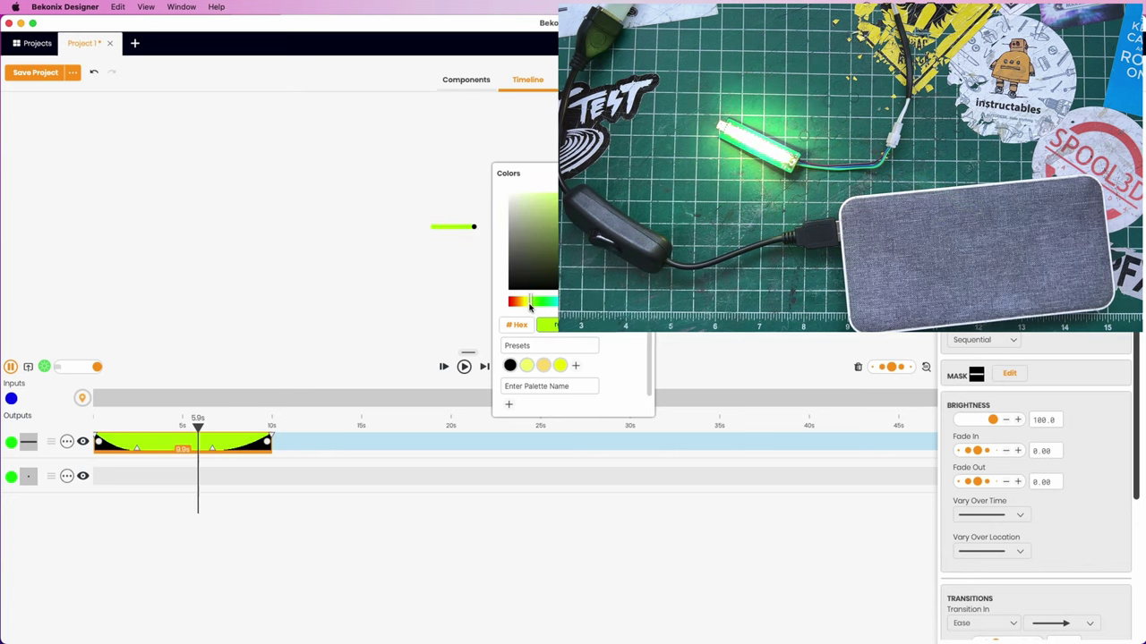
Scrub through the end of the lime green effect and shorten it to 6.5 s
{"action": "left_click_drag", "start_coordinate": [198, 423], "coordinate": [291, 442]}
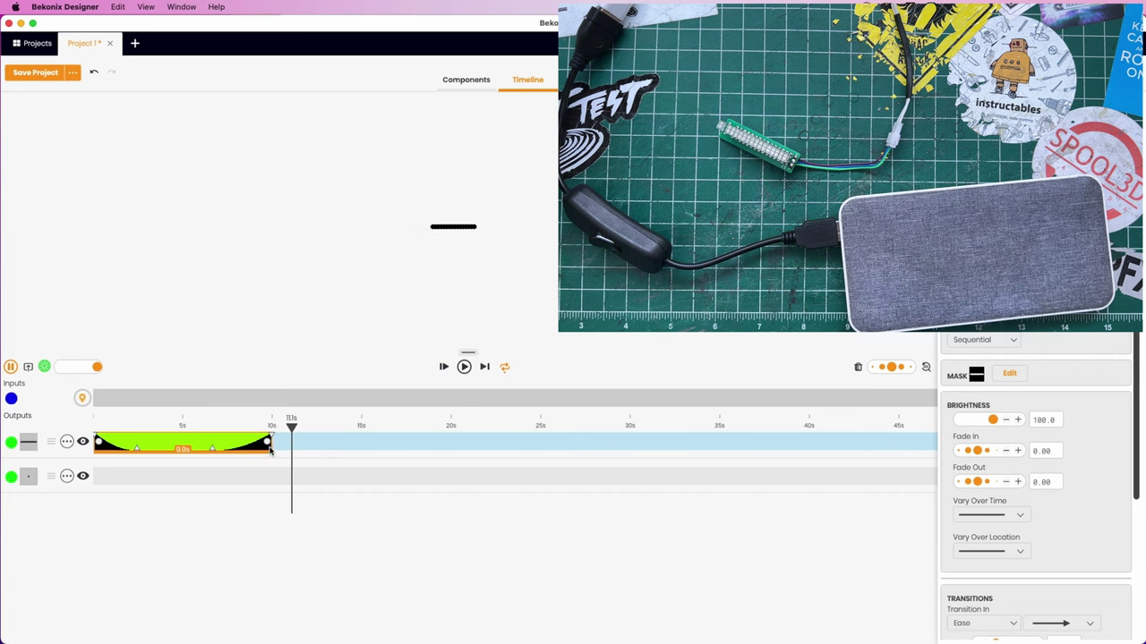
{"action": "left_click", "coordinate": [273, 452]}
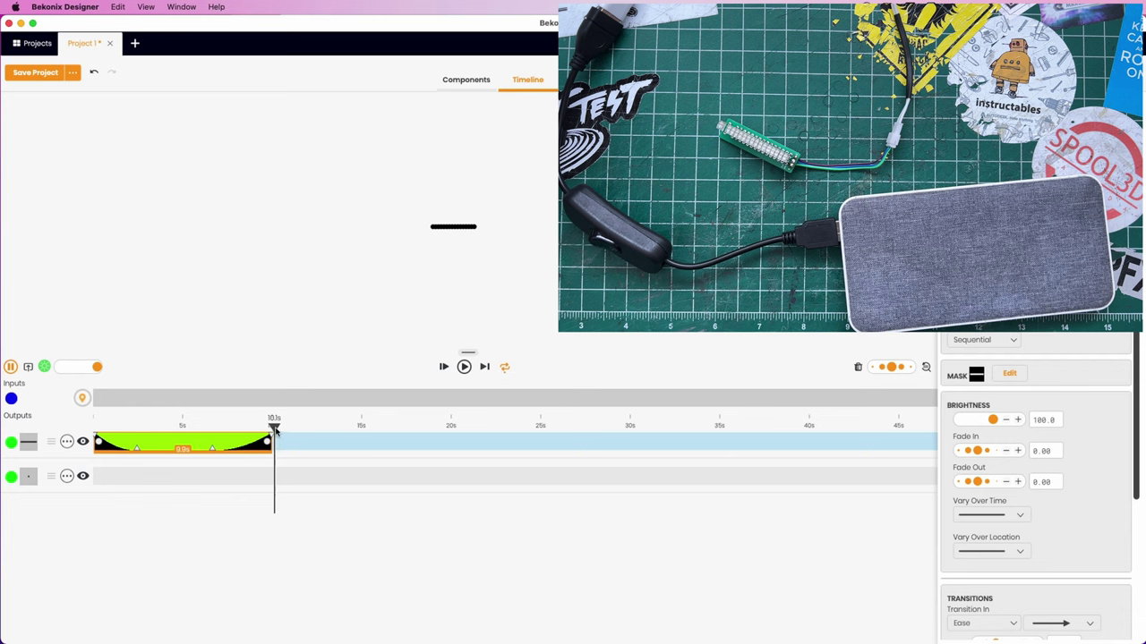
{"action": "left_click_drag", "start_coordinate": [274, 430], "coordinate": [332, 429]}
{"action": "left_click", "coordinate": [273, 451]}
{"action": "left_click_drag", "start_coordinate": [274, 451], "coordinate": [329, 447]}
{"action": "left_click", "coordinate": [274, 451]}
{"action": "left_click", "coordinate": [265, 480]}
{"action": "left_click", "coordinate": [260, 445]}
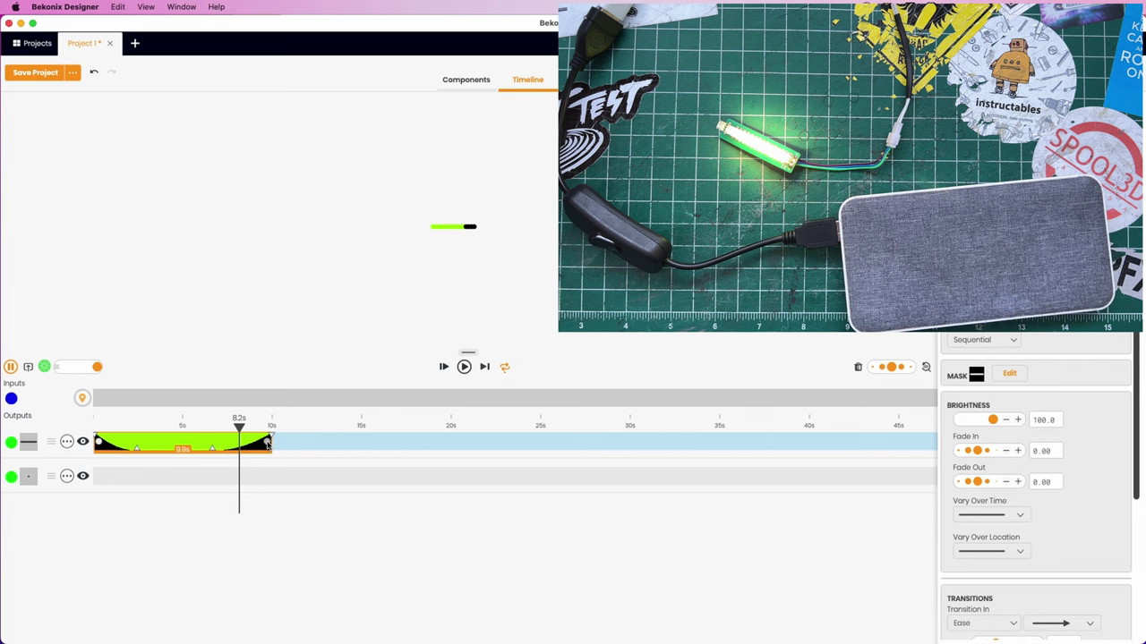
{"action": "left_click_drag", "start_coordinate": [267, 445], "coordinate": [205, 444]}
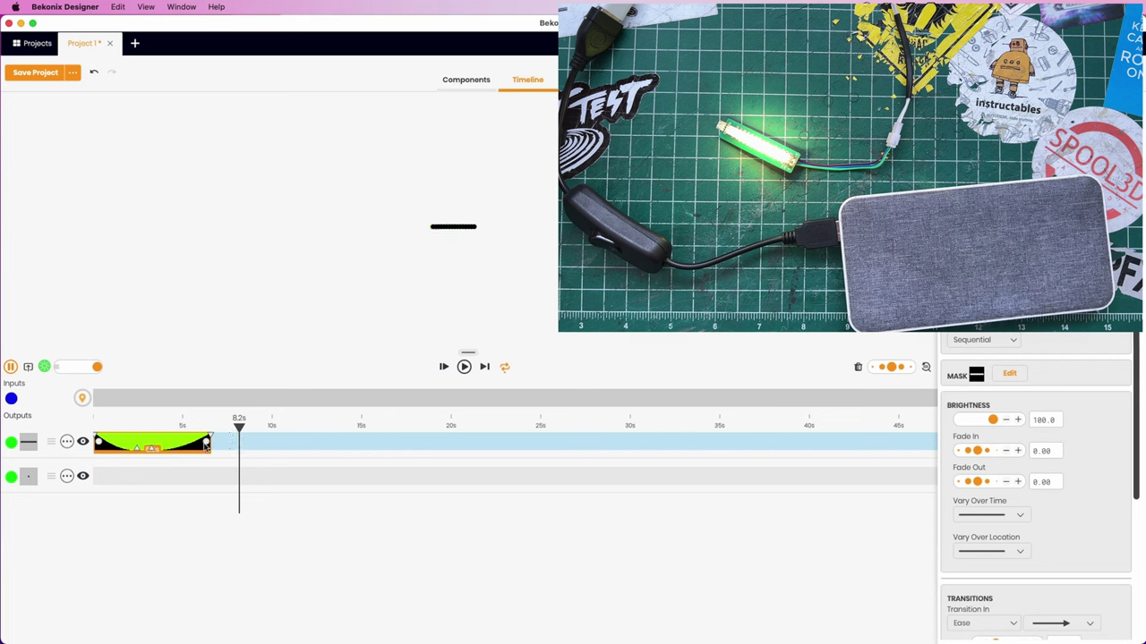
Move the playhead near the timeline's start and toggle playback on the nLiten device to preview the animation
{"action": "left_click", "coordinate": [93, 423]}
{"action": "left_click", "coordinate": [11, 367]}
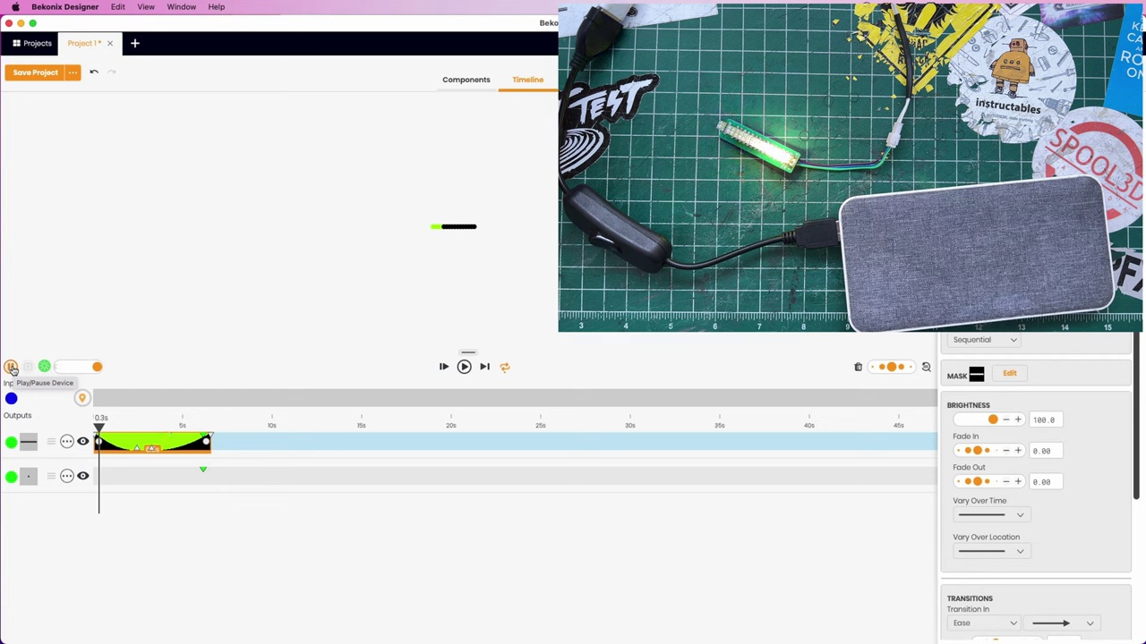
{"action": "left_click", "coordinate": [11, 368]}
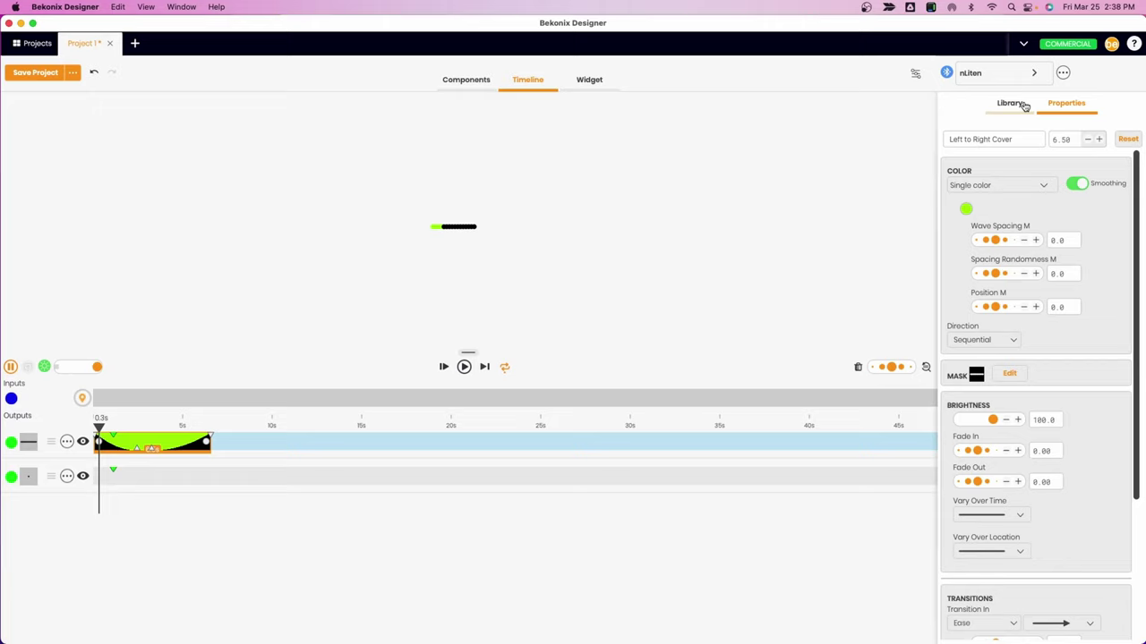
Add the Red preset from the Colors folder to the single-LED group's track as a clip about 1 s long
{"action": "left_click", "coordinate": [150, 479]}
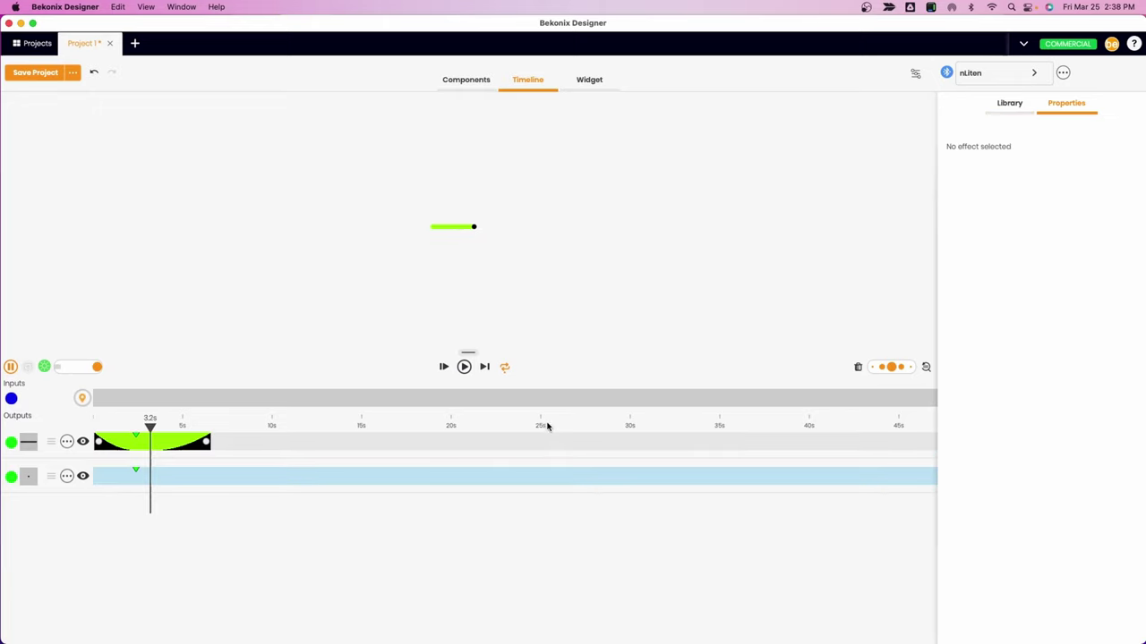
{"action": "left_click", "coordinate": [1009, 105]}
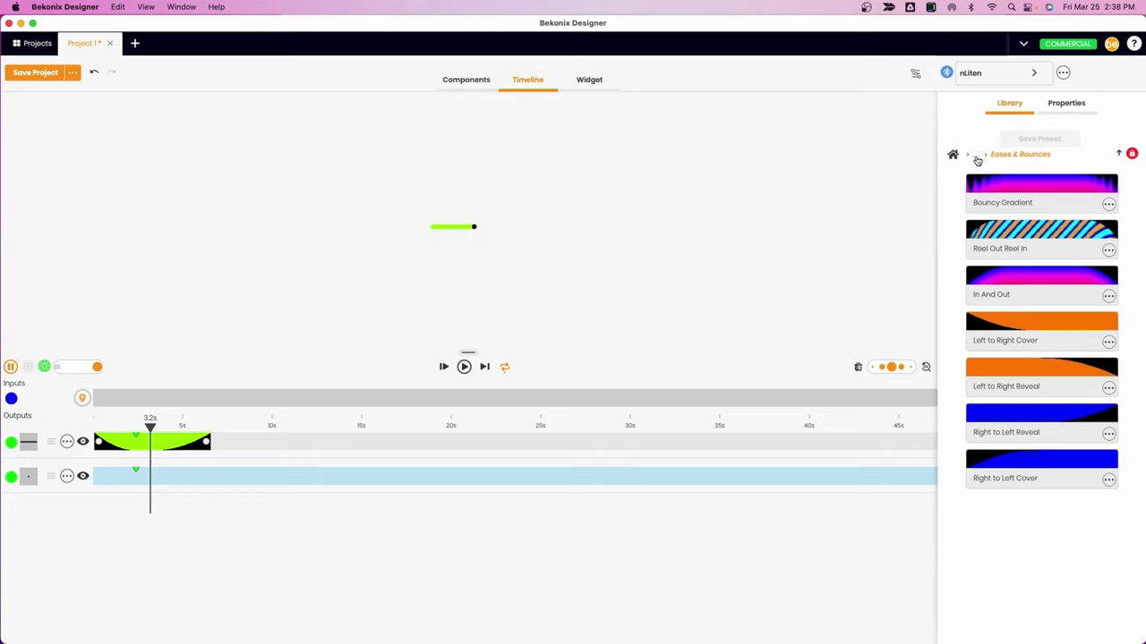
{"action": "left_click", "coordinate": [977, 160]}
{"action": "left_click", "coordinate": [966, 200]}
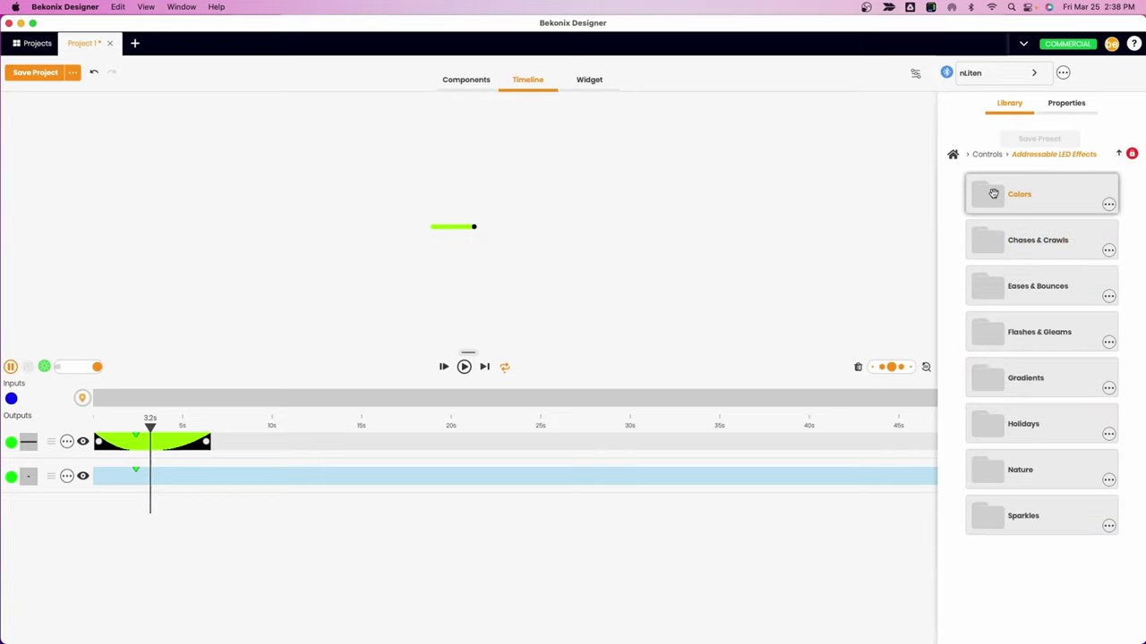
{"action": "left_click", "coordinate": [994, 193]}
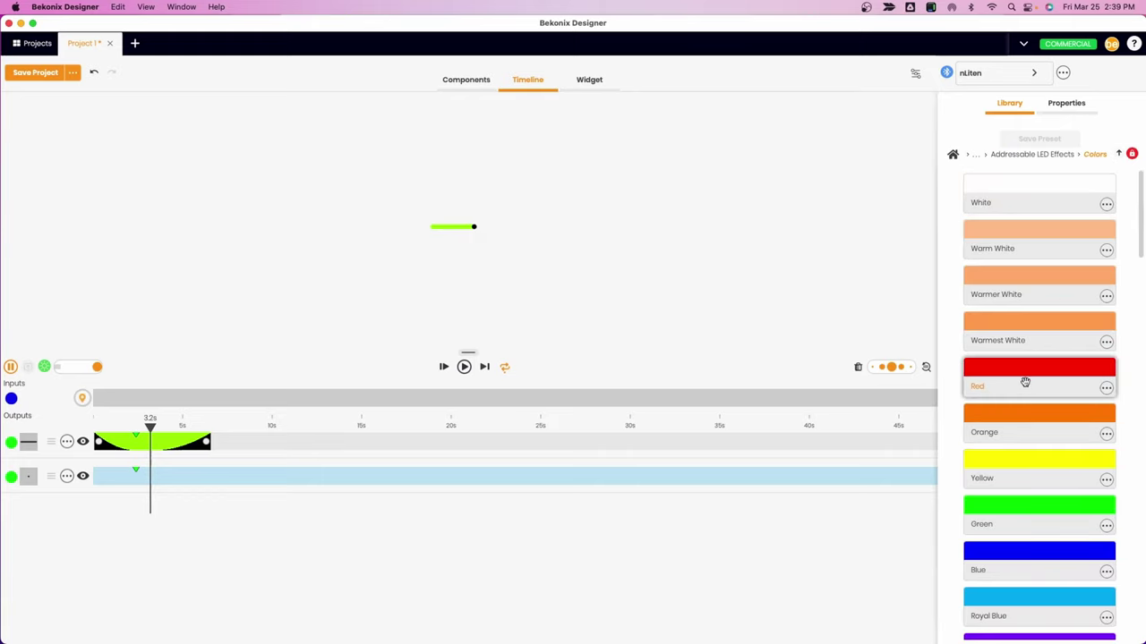
{"action": "left_click_drag", "start_coordinate": [1023, 381], "coordinate": [162, 489]}
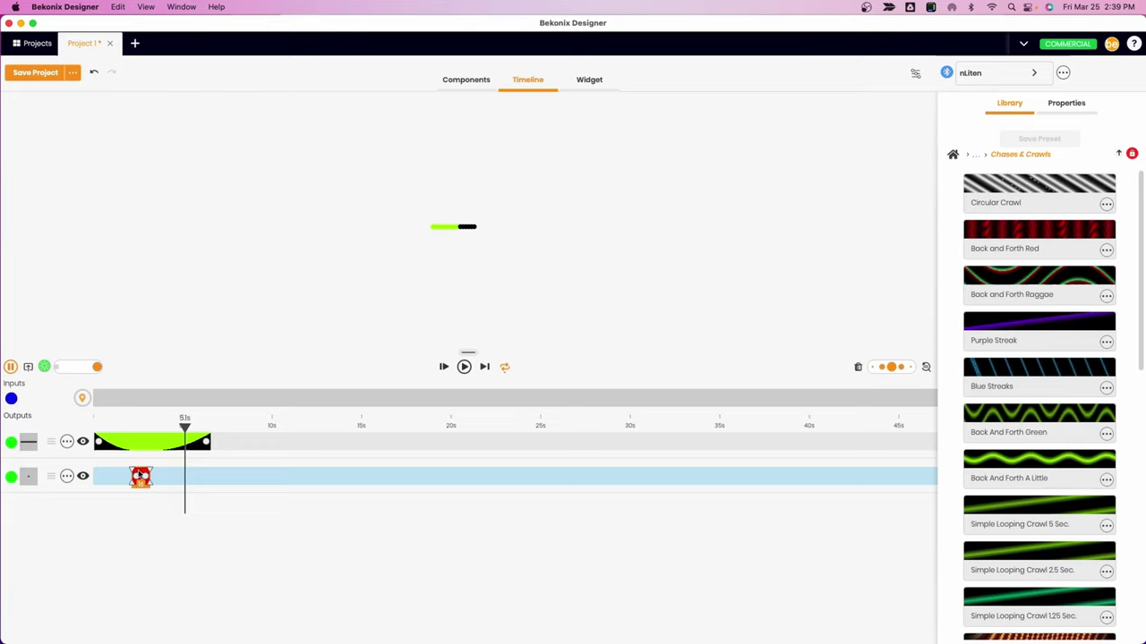
Move the red clip to the track's start and place three spaced copies, the last ending near the green effect's end
{"action": "left_click_drag", "start_coordinate": [139, 476], "coordinate": [101, 472]}
{"action": "left_click", "coordinate": [101, 481]}
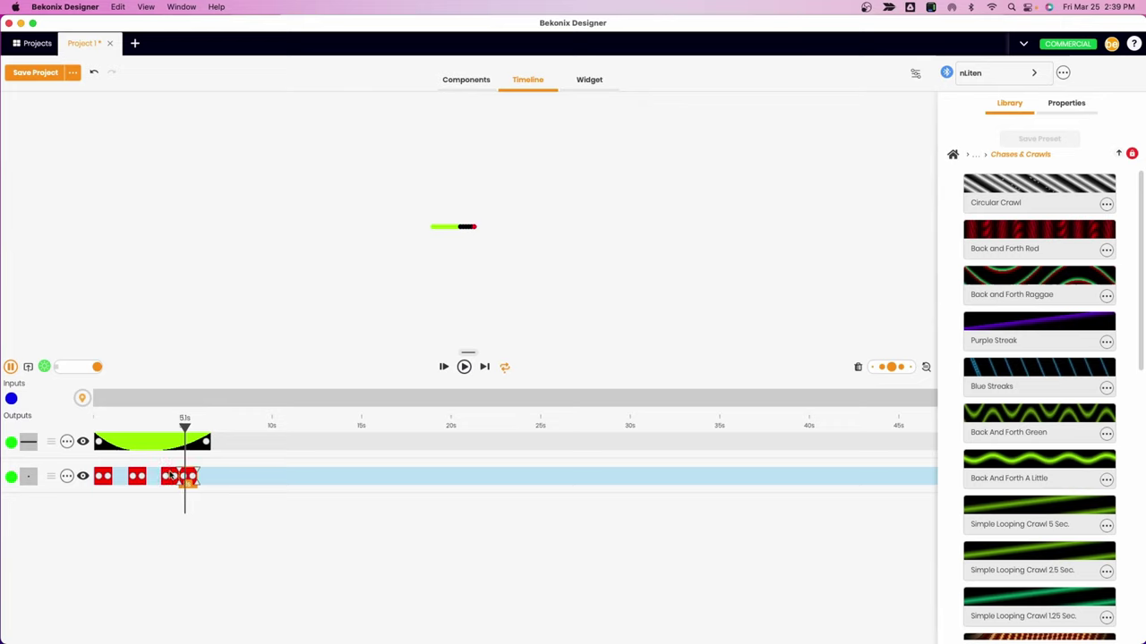
{"action": "left_click_drag", "start_coordinate": [187, 476], "coordinate": [211, 477]}
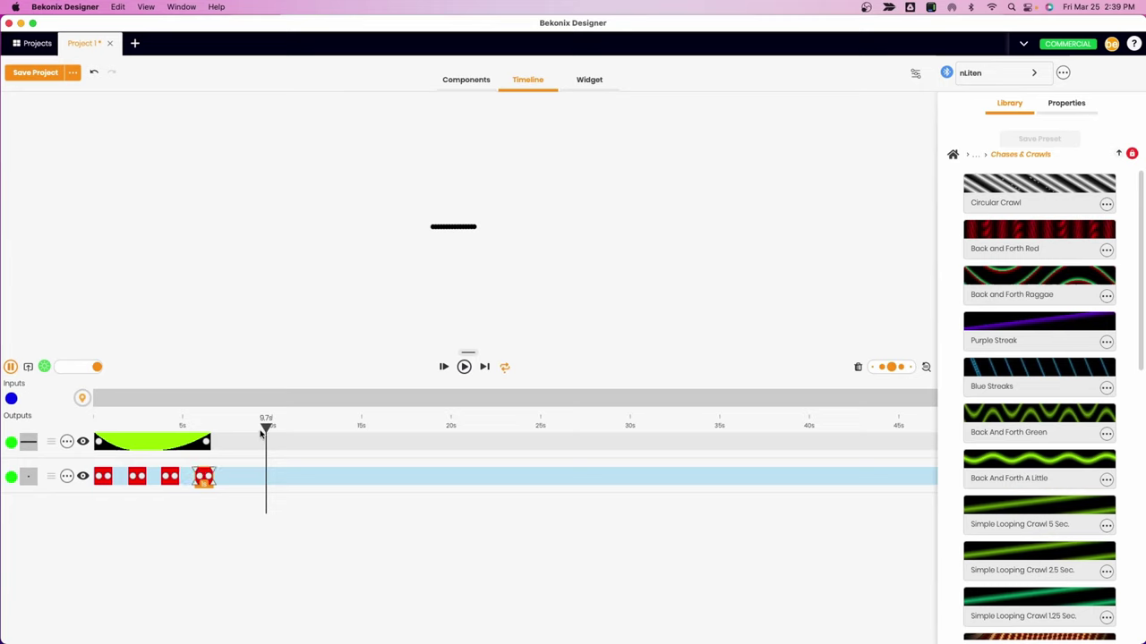
Return the playhead to the timeline's start and upload the updated two-group animation to the nLiten device
{"action": "left_click_drag", "start_coordinate": [265, 427], "coordinate": [163, 422]}
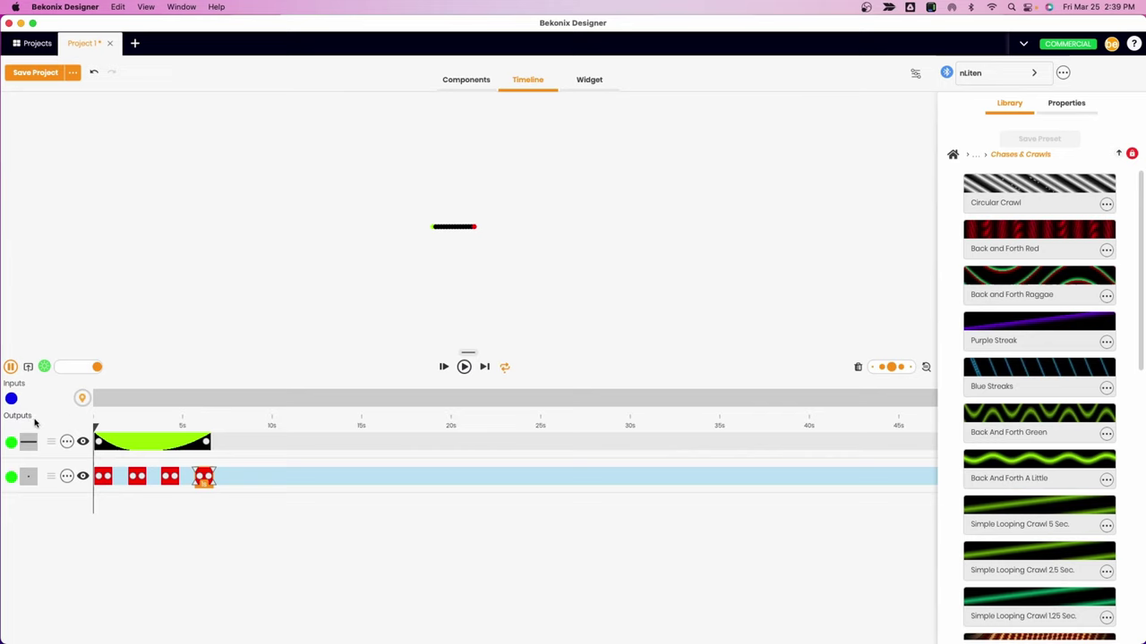
{"action": "left_click", "coordinate": [27, 369]}
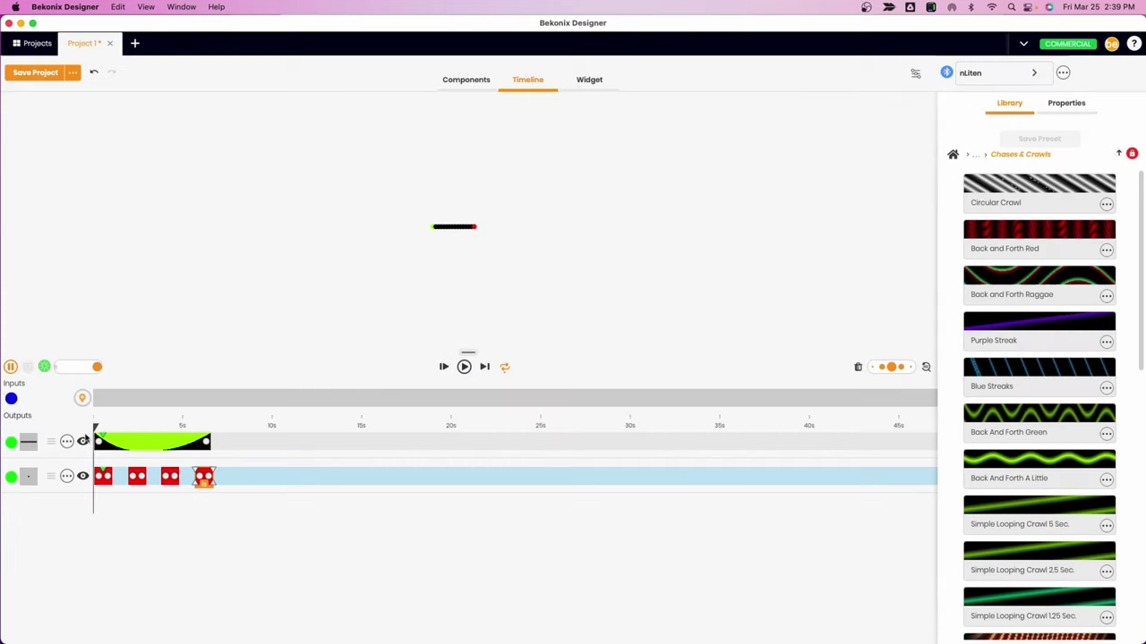